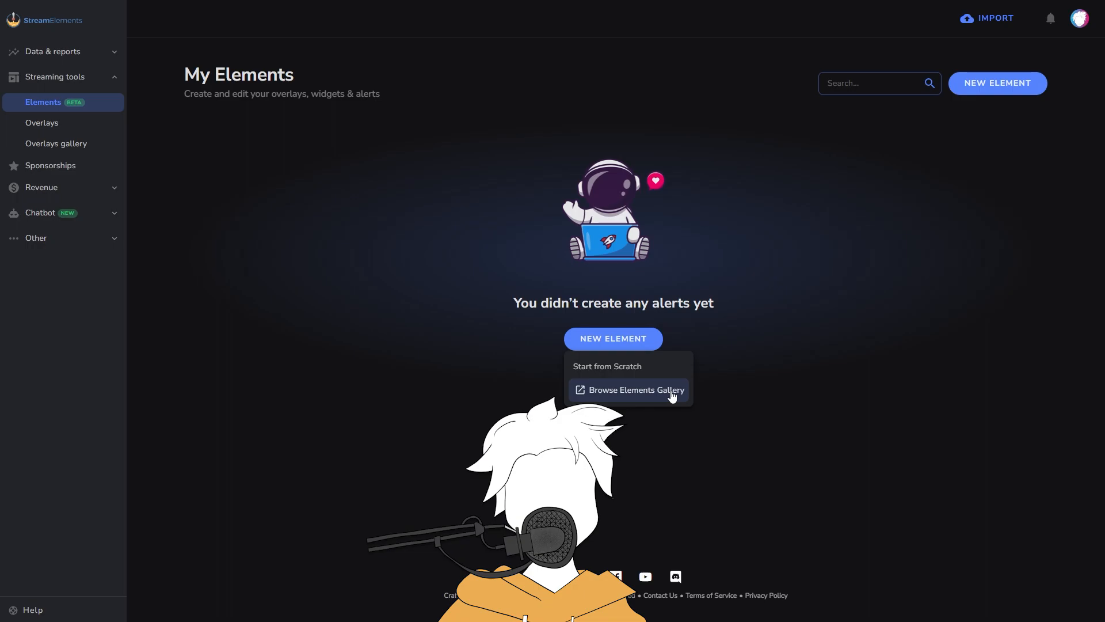
Start a new element from scratch and set its widget size to 1920 px wide and 1080 px high.
left_click(643, 367)
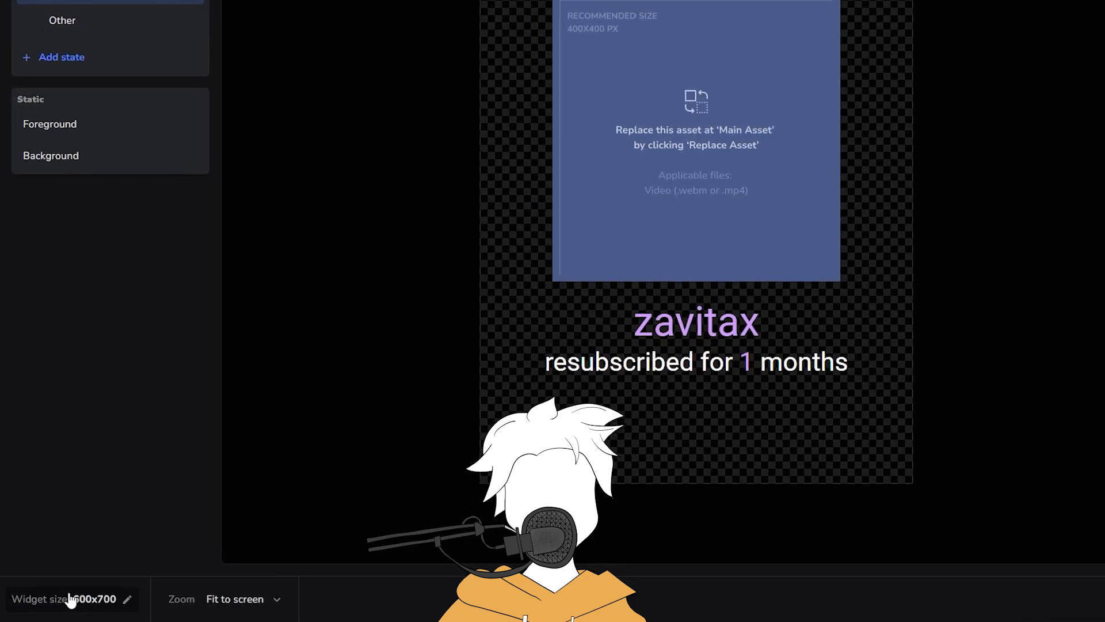
left_click(56, 604)
double_click(251, 534)
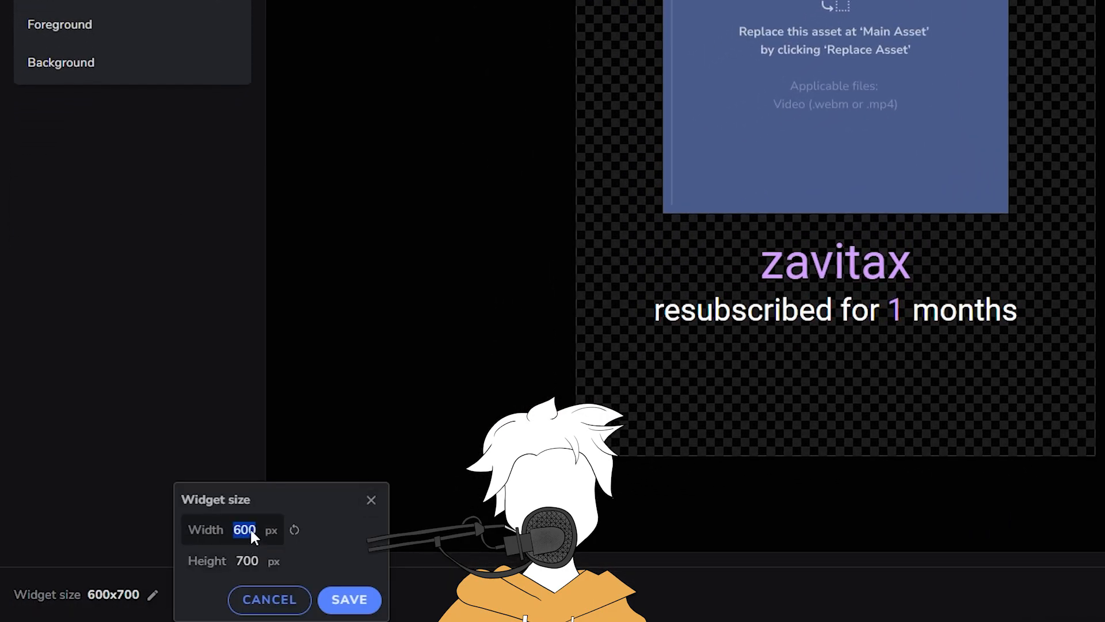
type("1920")
double_click(247, 560)
type("108")
key("Return")
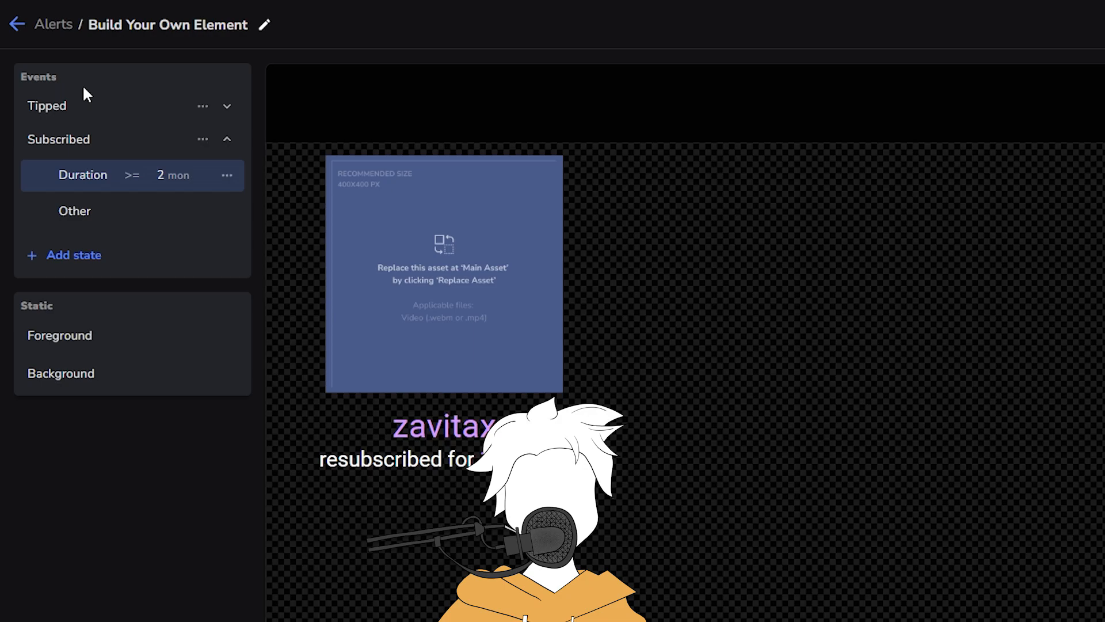
Delete the default Tipped and Subscribed events from the element.
left_click(204, 107)
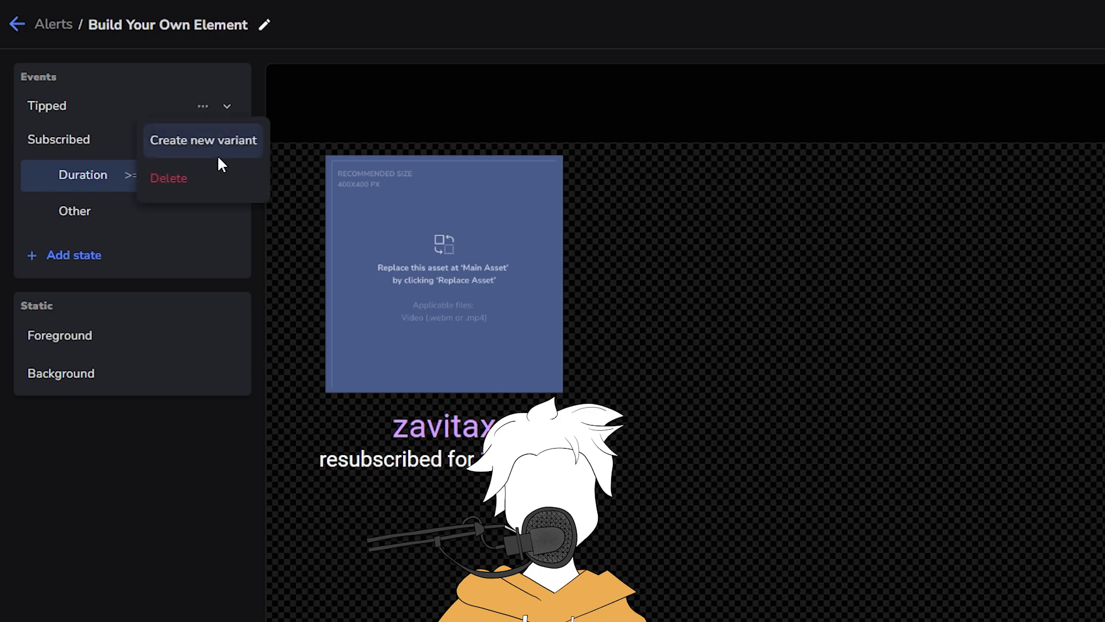
left_click(193, 177)
left_click(205, 103)
left_click(197, 177)
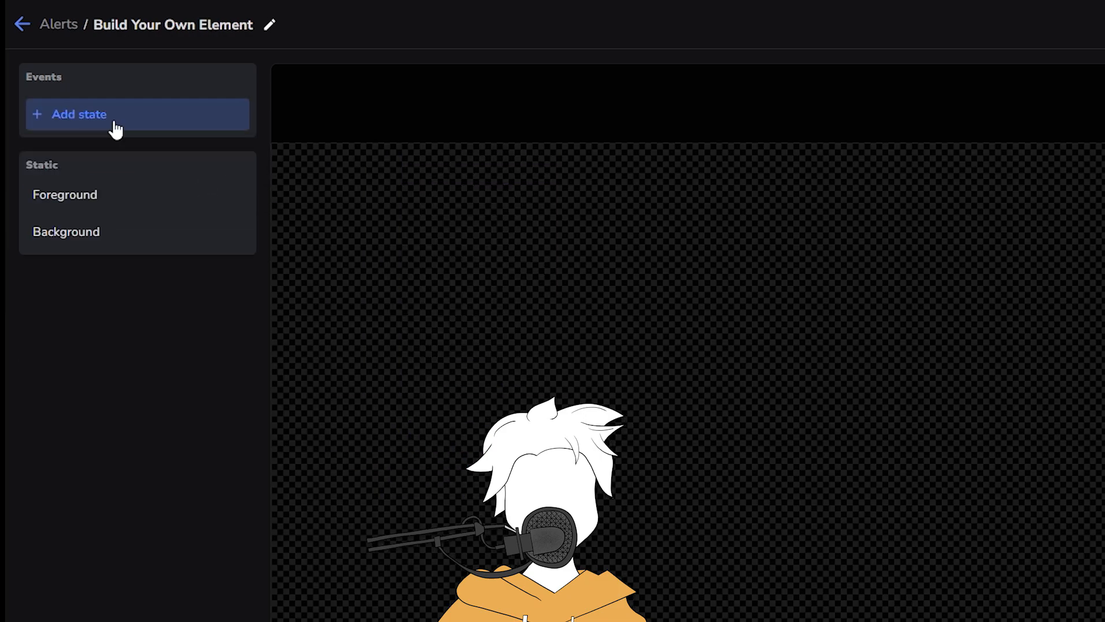
Add a Subscribed state and a Tipped state to the element's events.
left_click(115, 123)
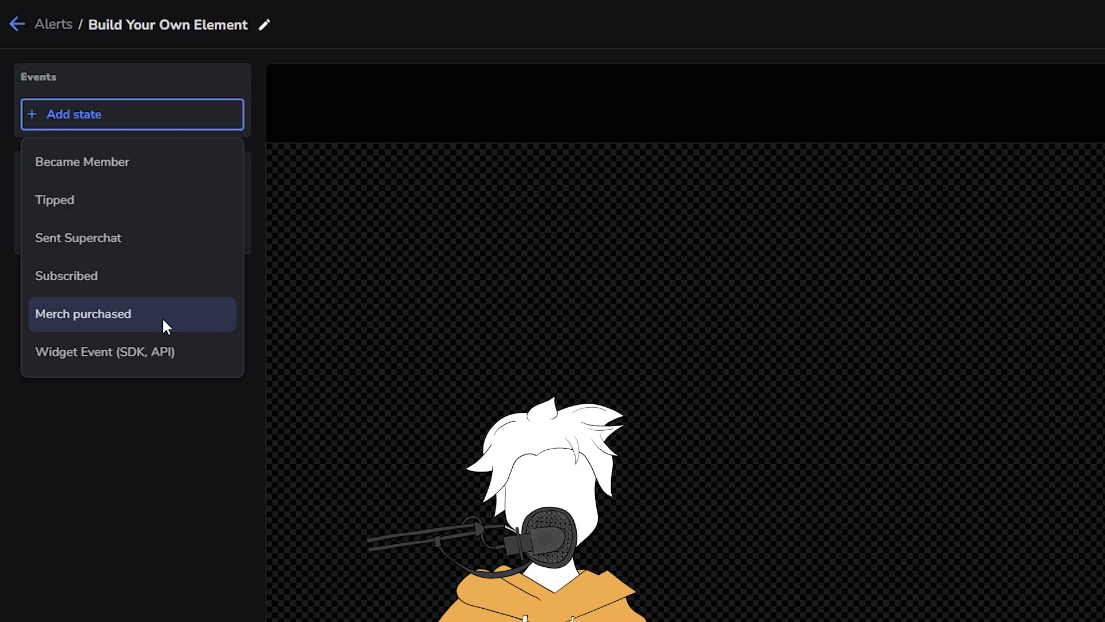
left_click(120, 275)
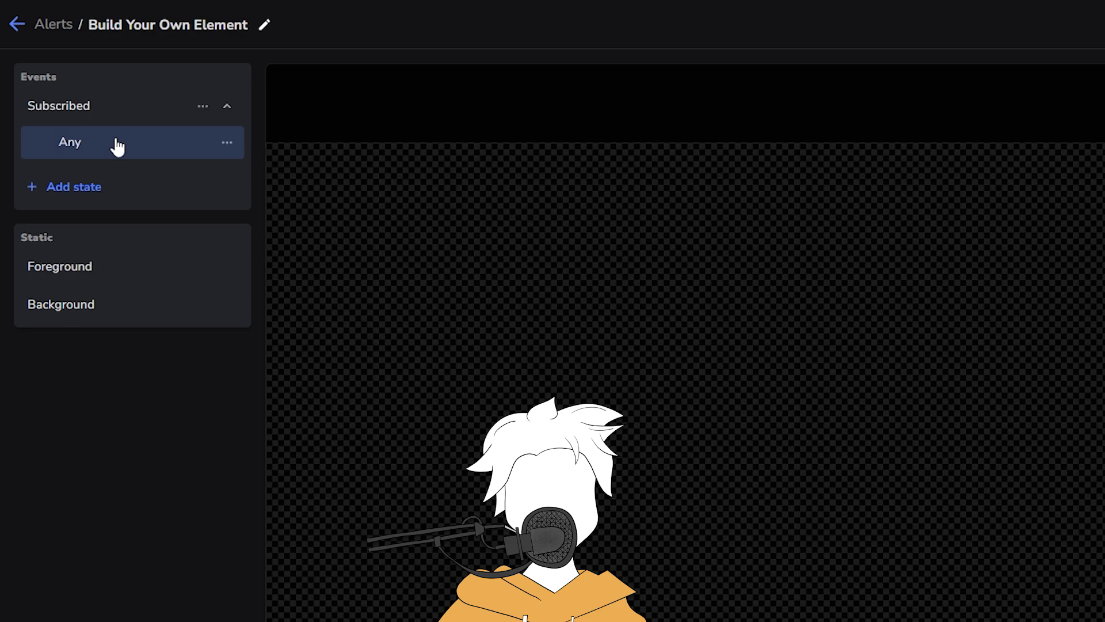
left_click(86, 190)
left_click(92, 273)
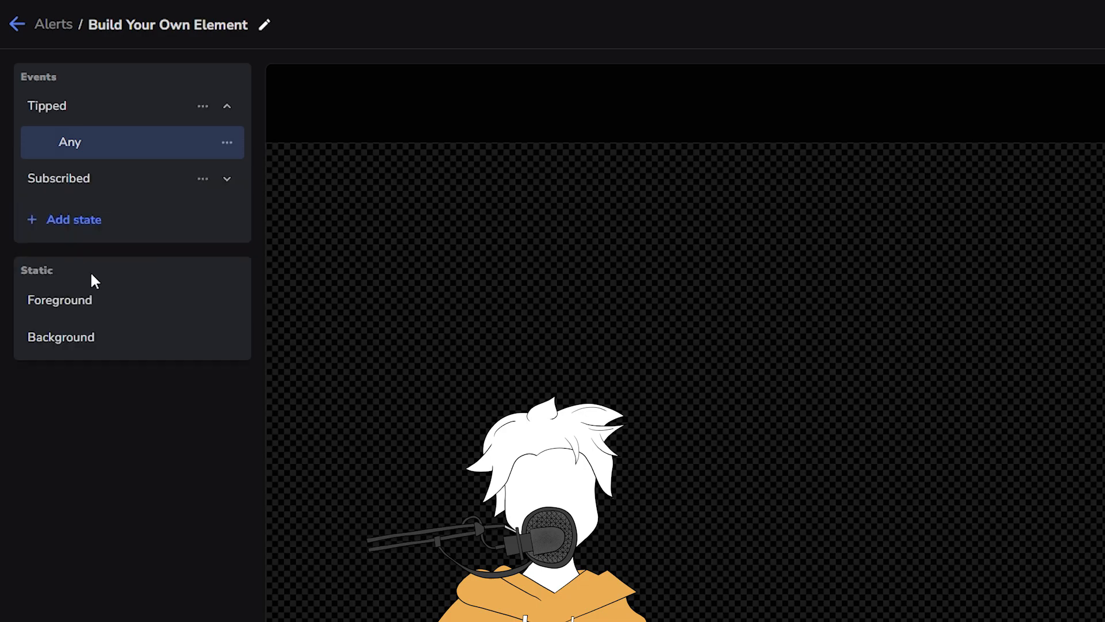
Examine the type and condition options for a new Tipped variant, and leave without creating it.
left_click(203, 107)
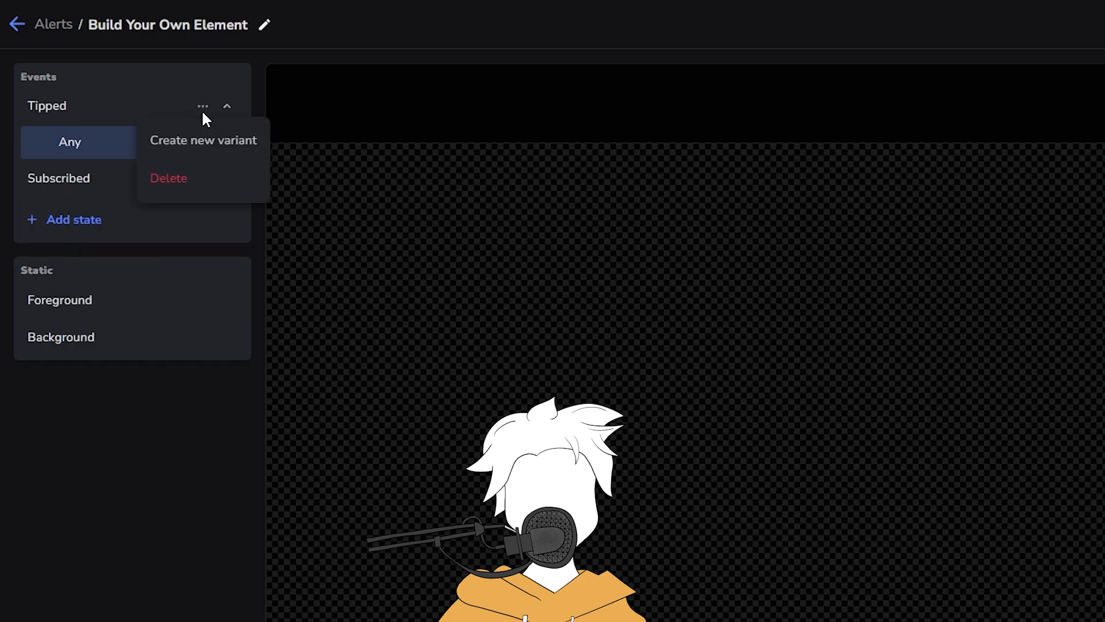
left_click(194, 147)
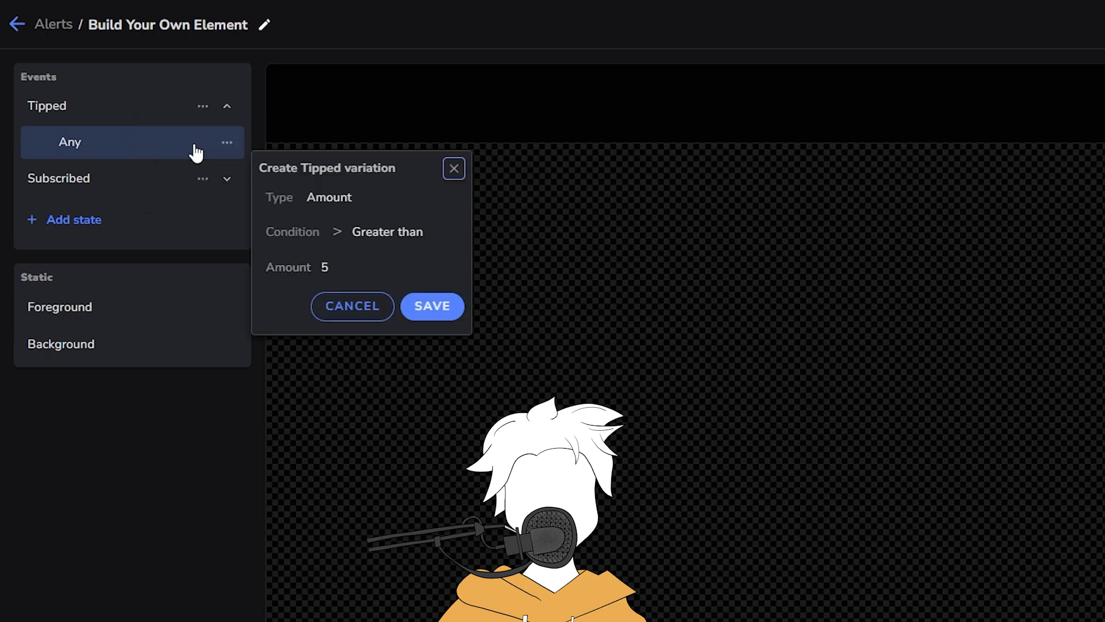
left_click(335, 195)
left_click(340, 197)
left_click(318, 197)
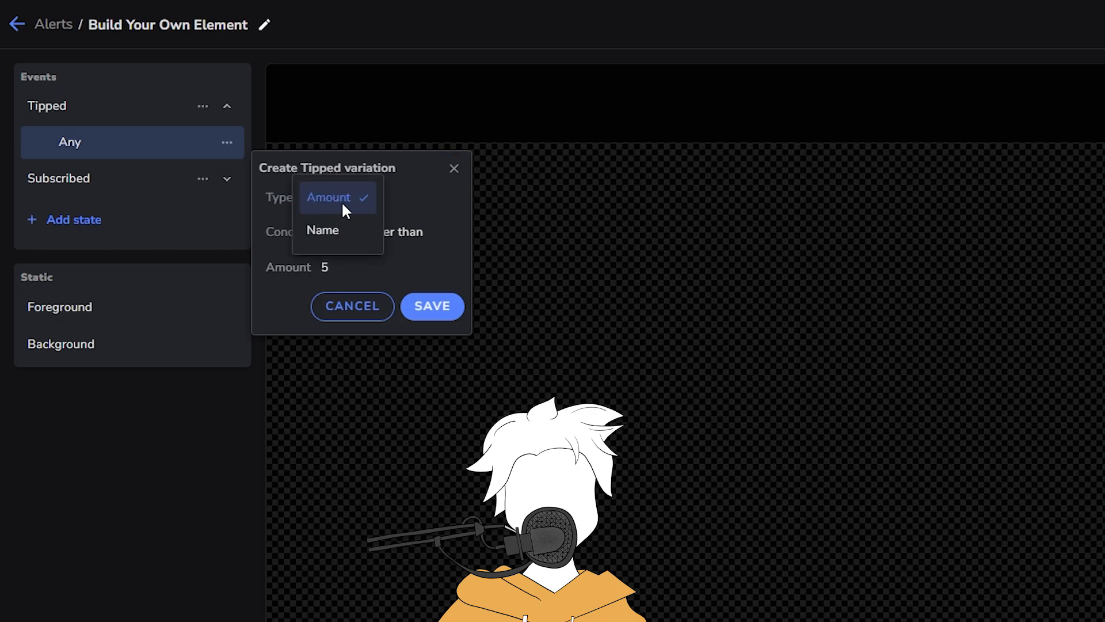
left_click(395, 211)
left_click(374, 231)
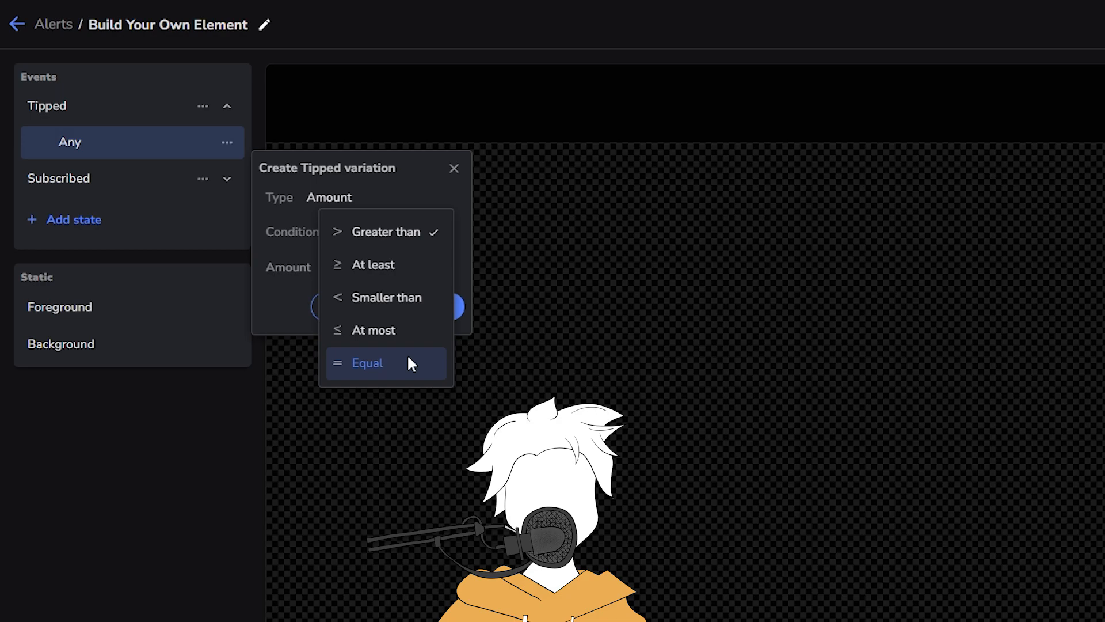
left_click(427, 216)
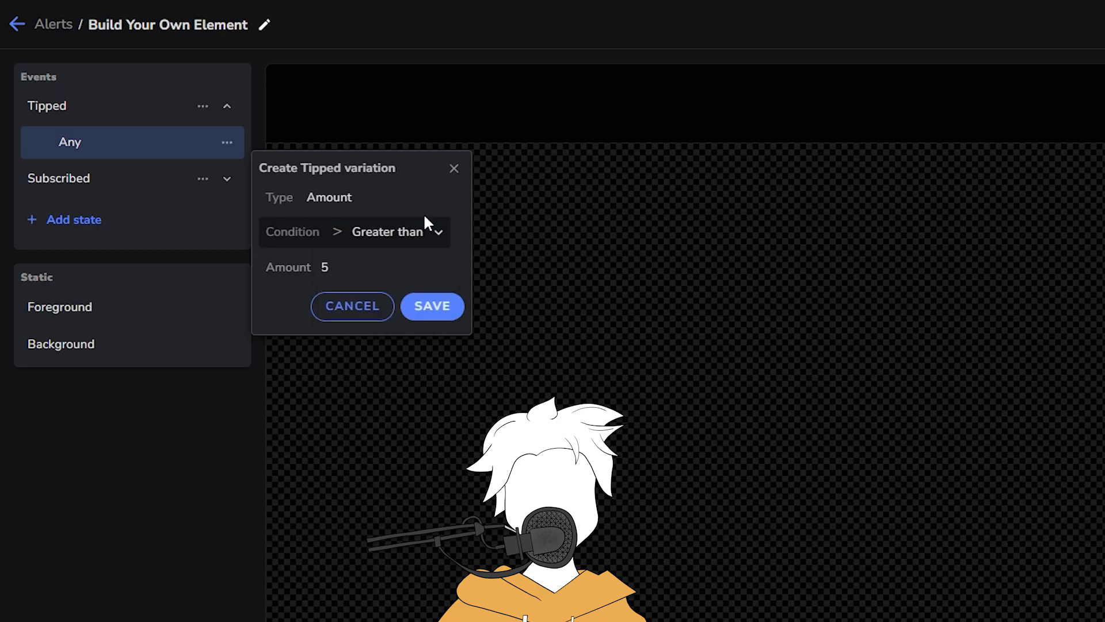
left_click(363, 309)
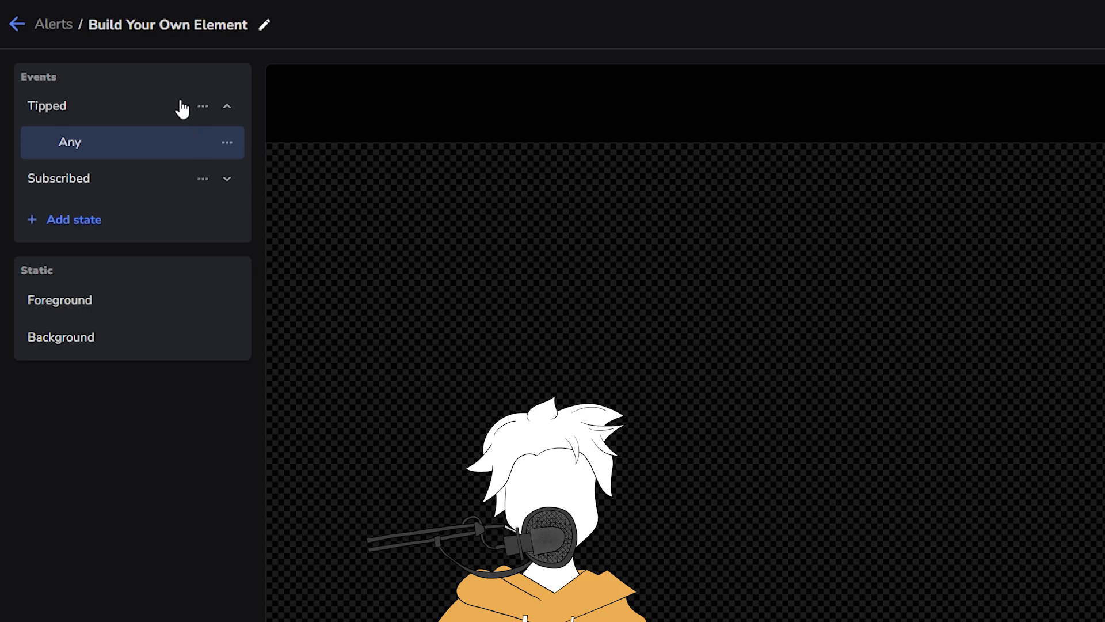
Delete the Tipped event from the element.
left_click(202, 106)
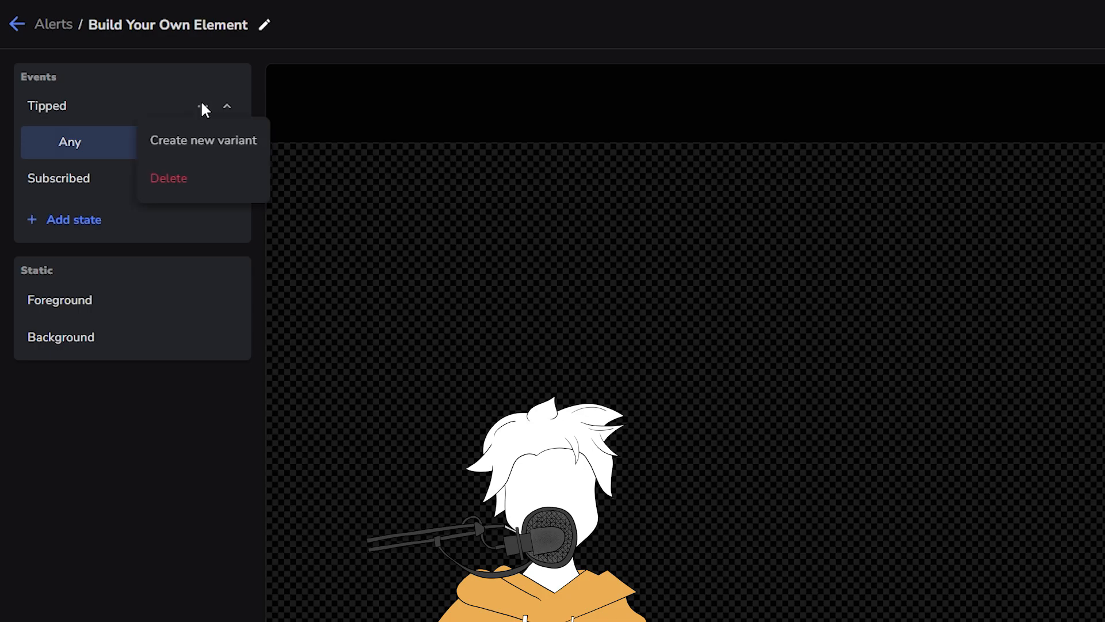
left_click(183, 178)
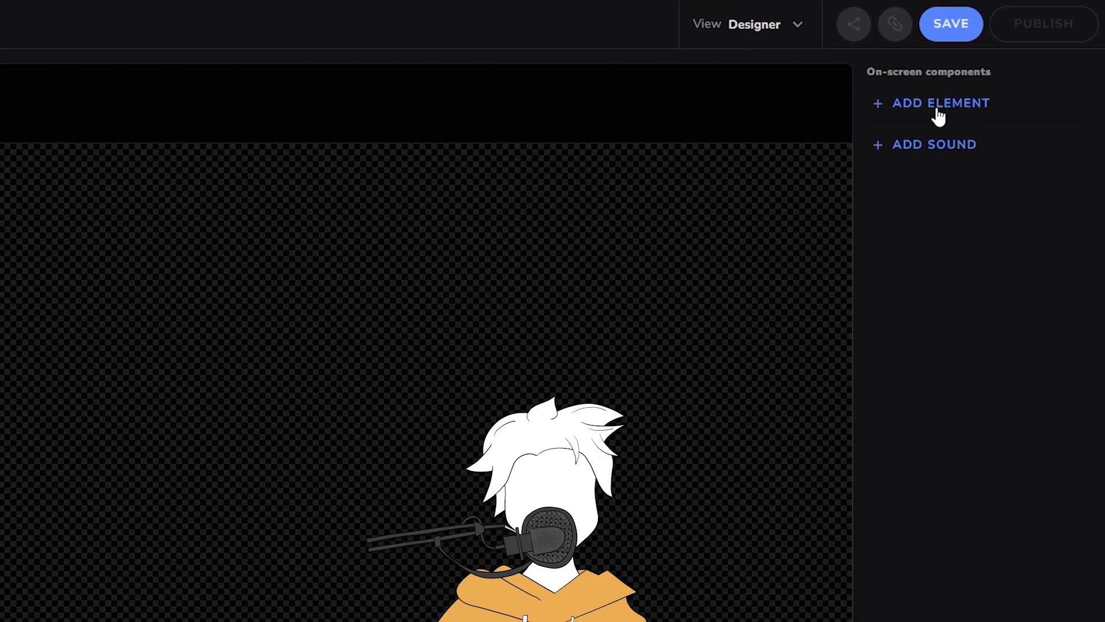
Add an image element to the Subscribed alert and assign follow-alert.gif from the personal uploads as its asset.
left_click(939, 109)
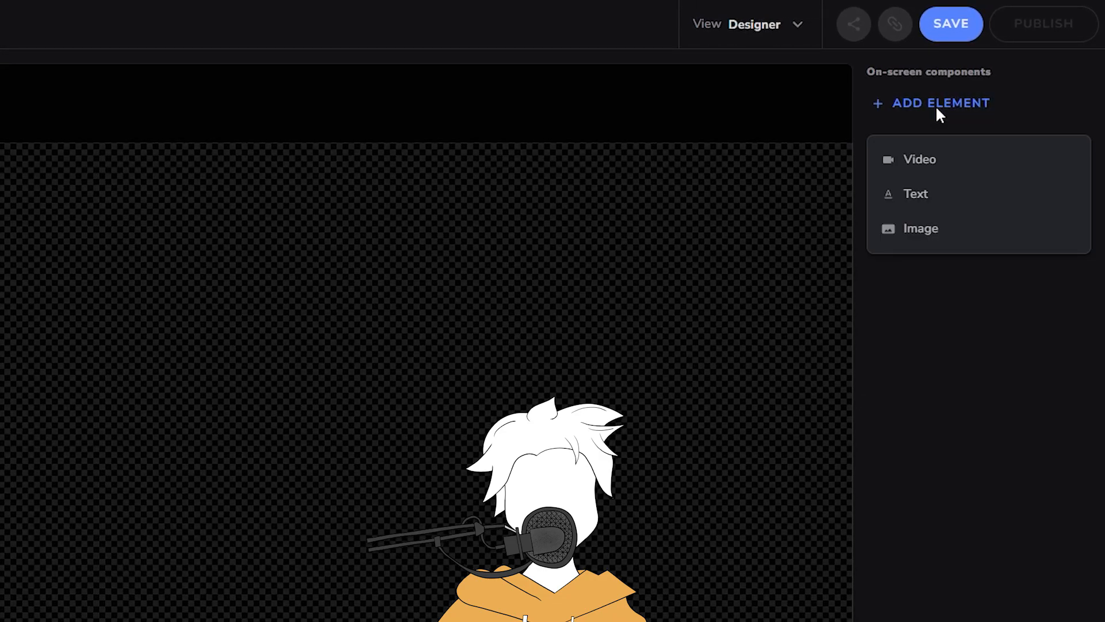
left_click(979, 245)
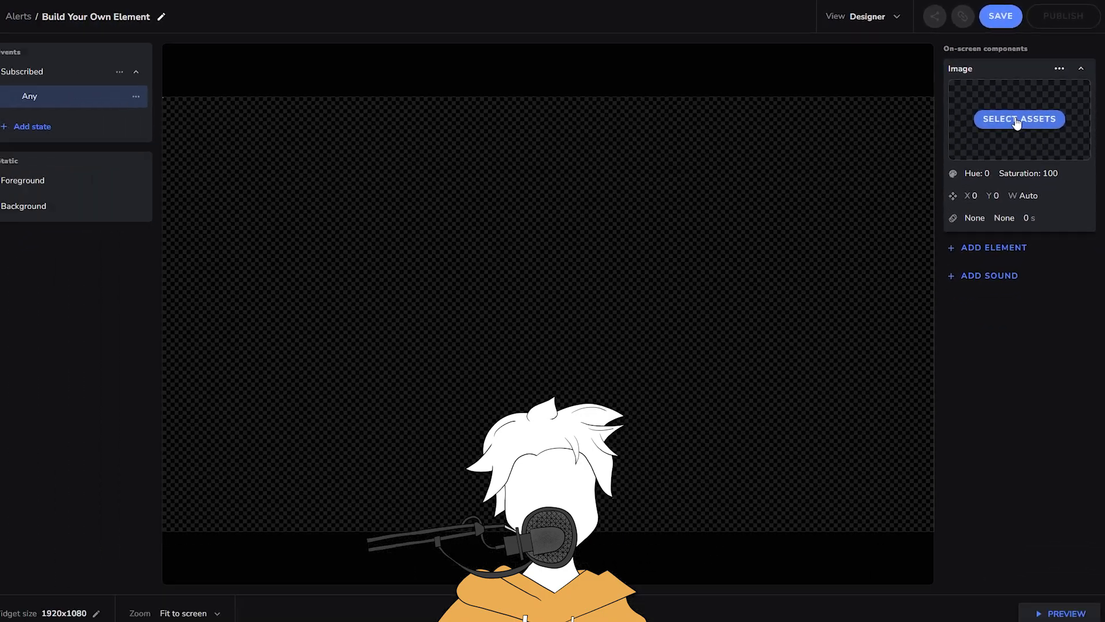
left_click(975, 178)
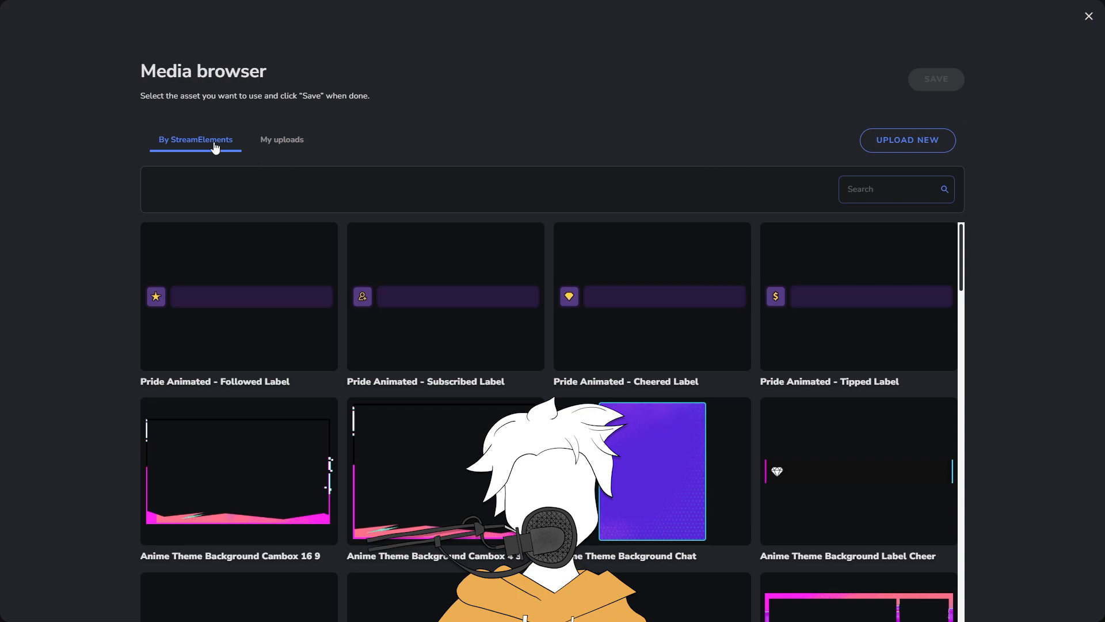
left_click(300, 145)
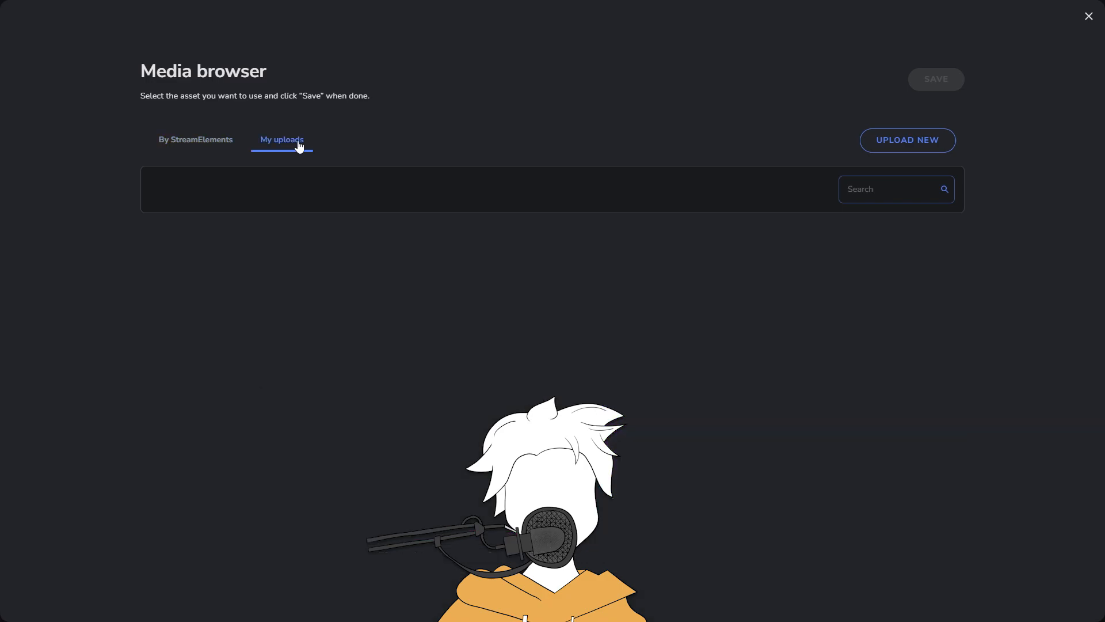
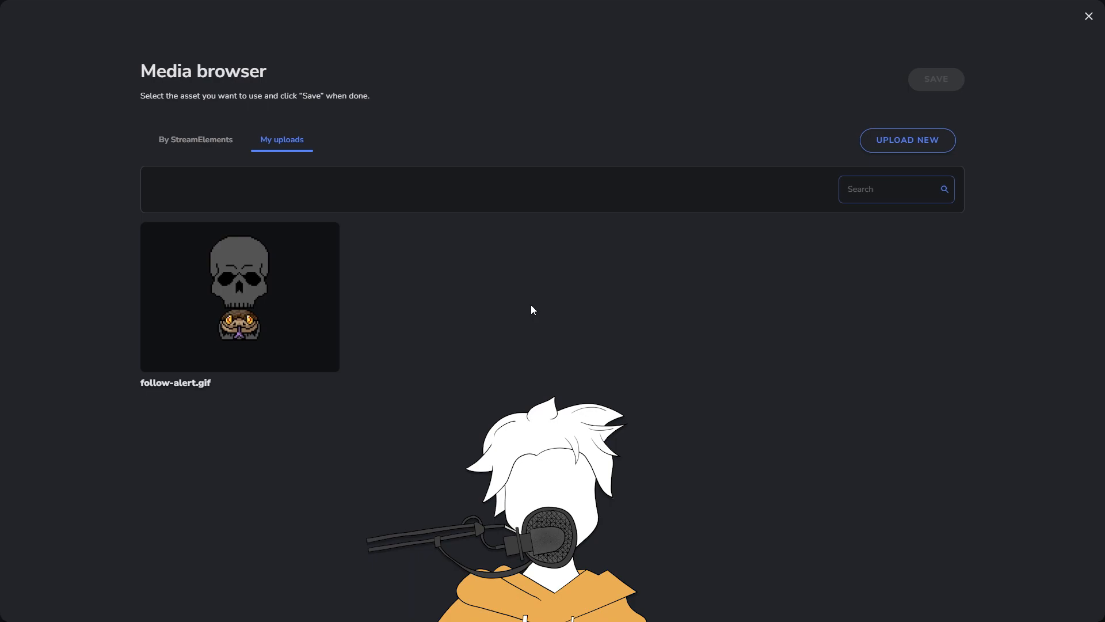
left_click(273, 285)
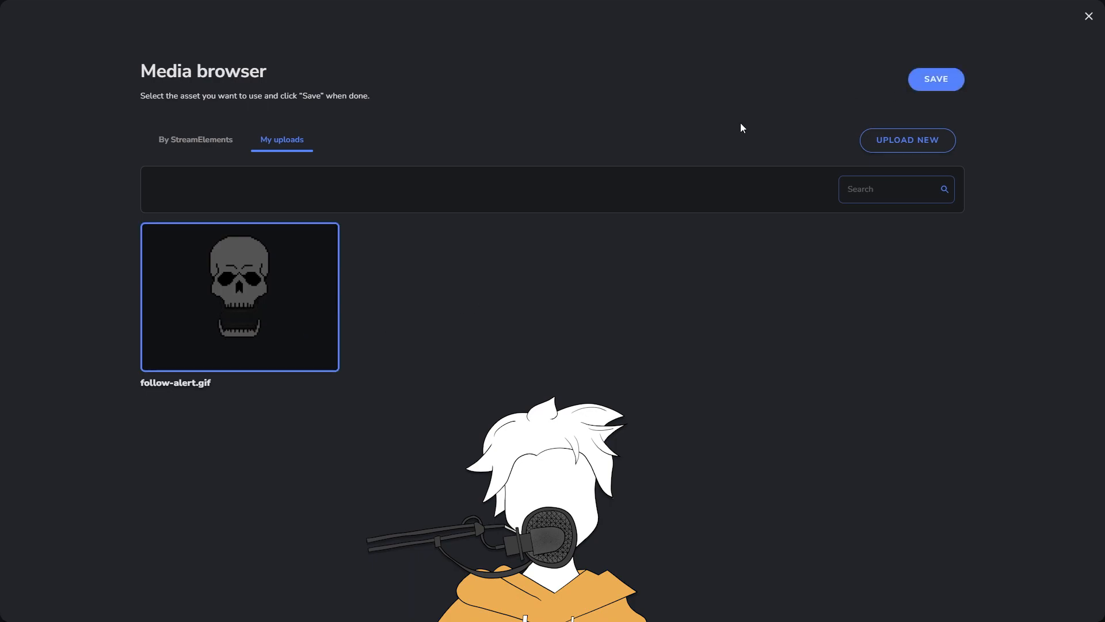
left_click(931, 81)
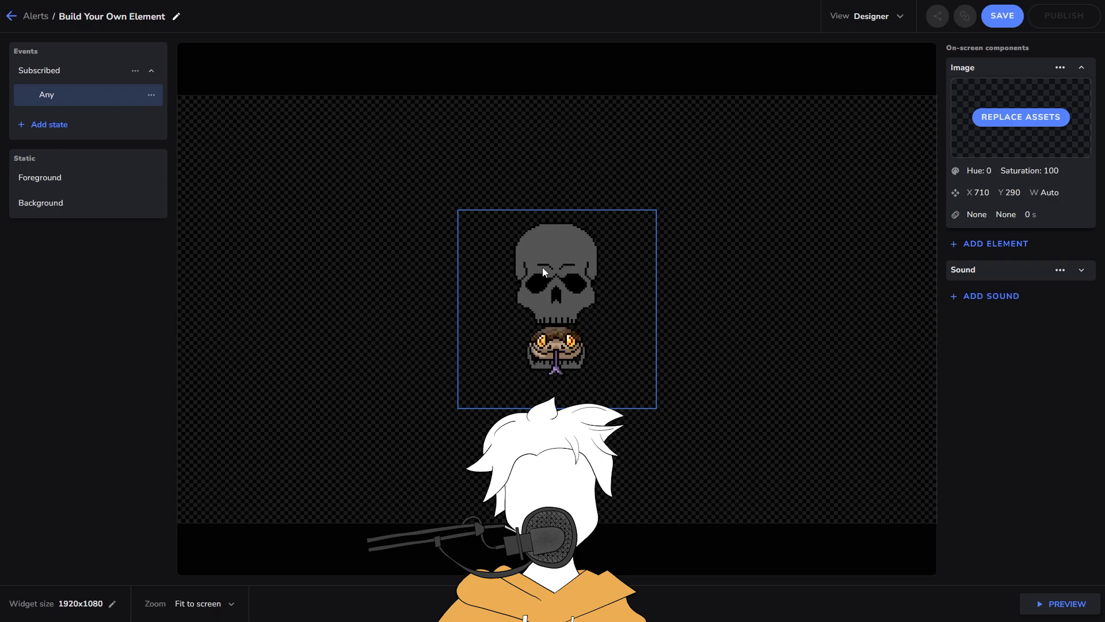
Move the skull image to the top centre of the canvas at X 710, Y 0, and view its color properties.
left_click_drag(542, 267, 526, 178)
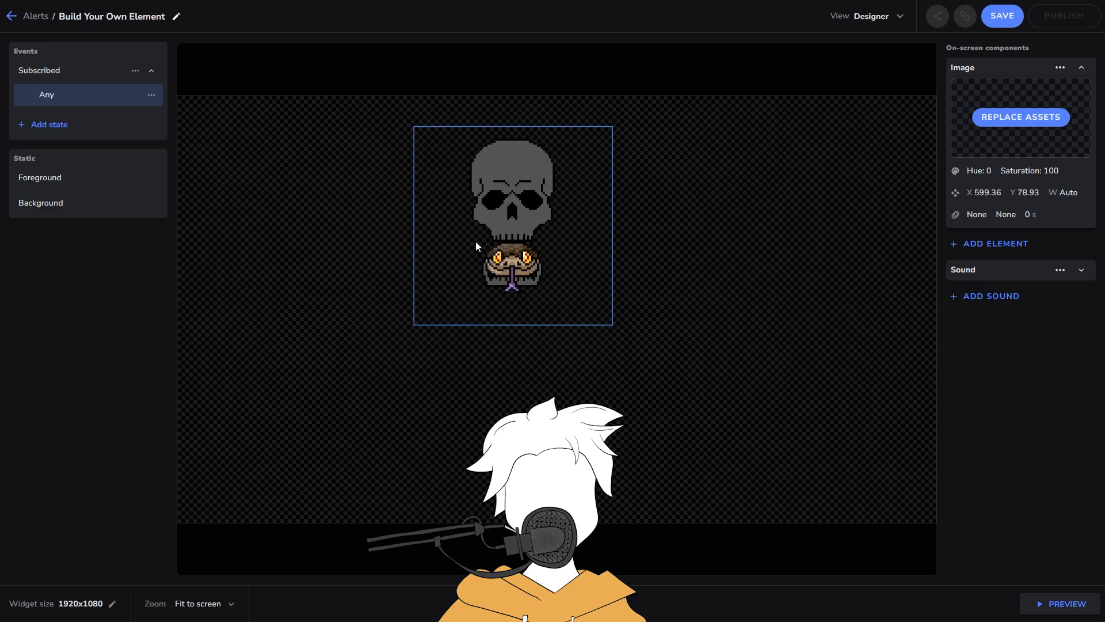
left_click_drag(475, 240, 563, 161)
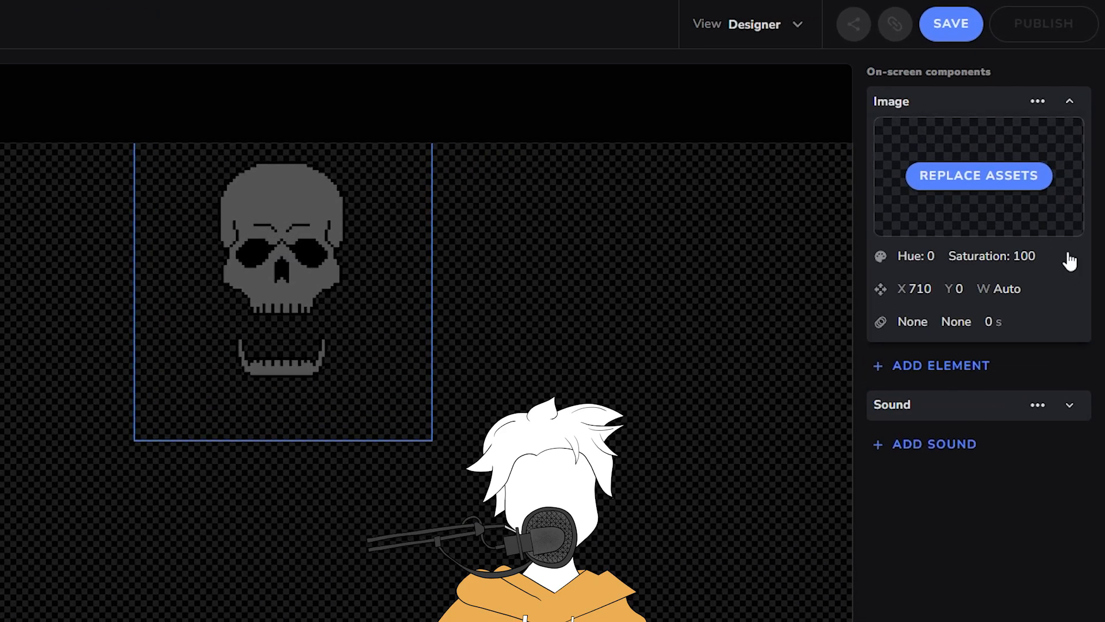
left_click(953, 257)
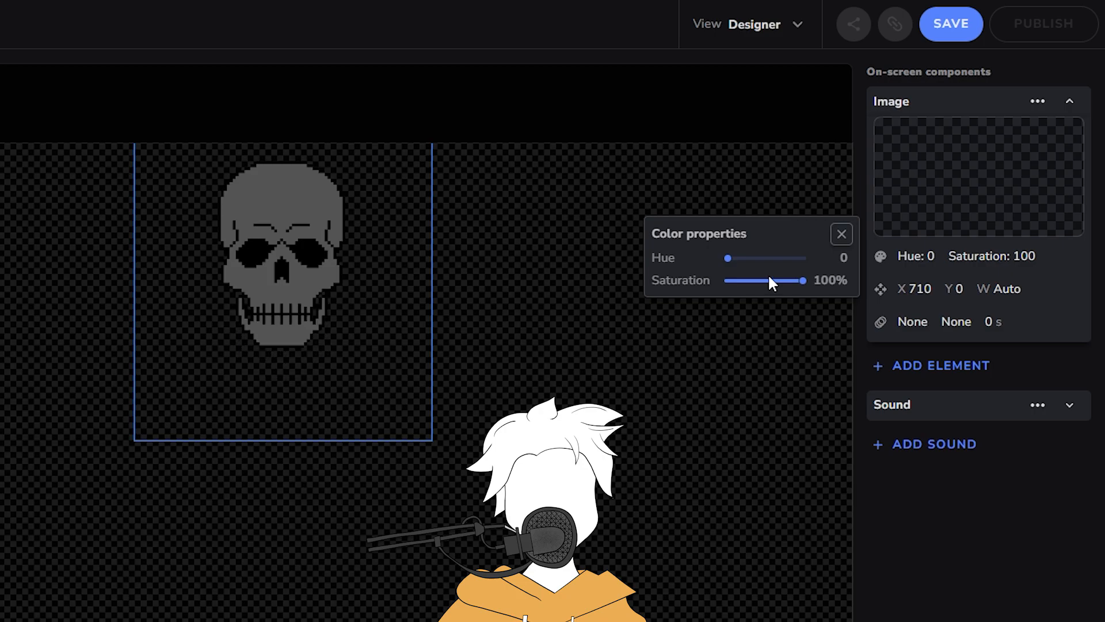
left_click(841, 235)
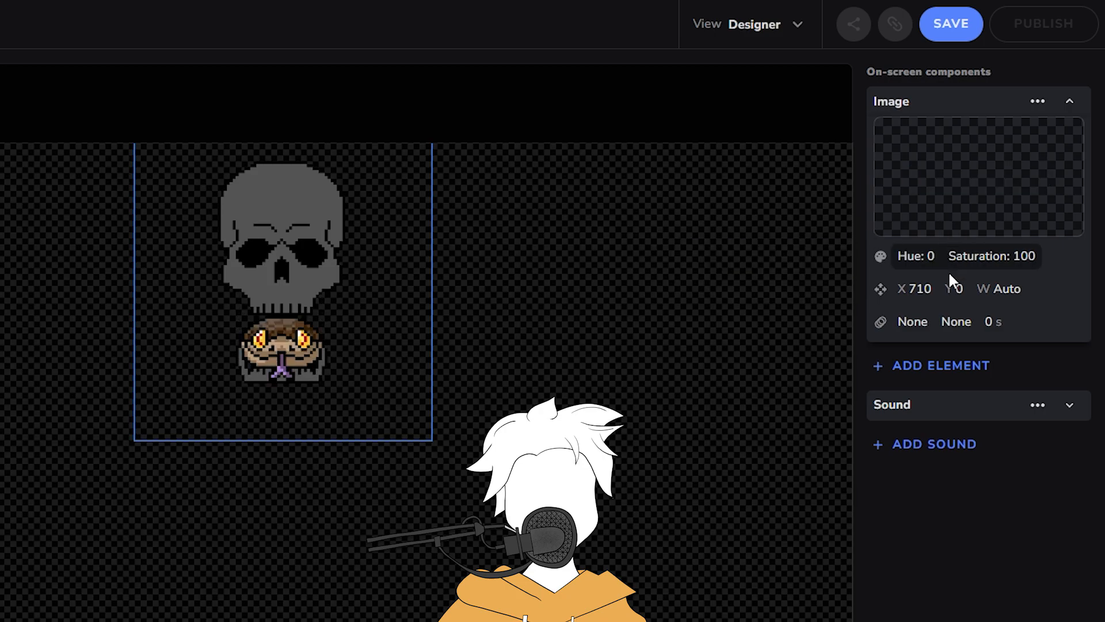
Set the image's width to Wrap at 400 px and recentre it at the canvas's top edge, at X 760, Y 0.
left_click(934, 286)
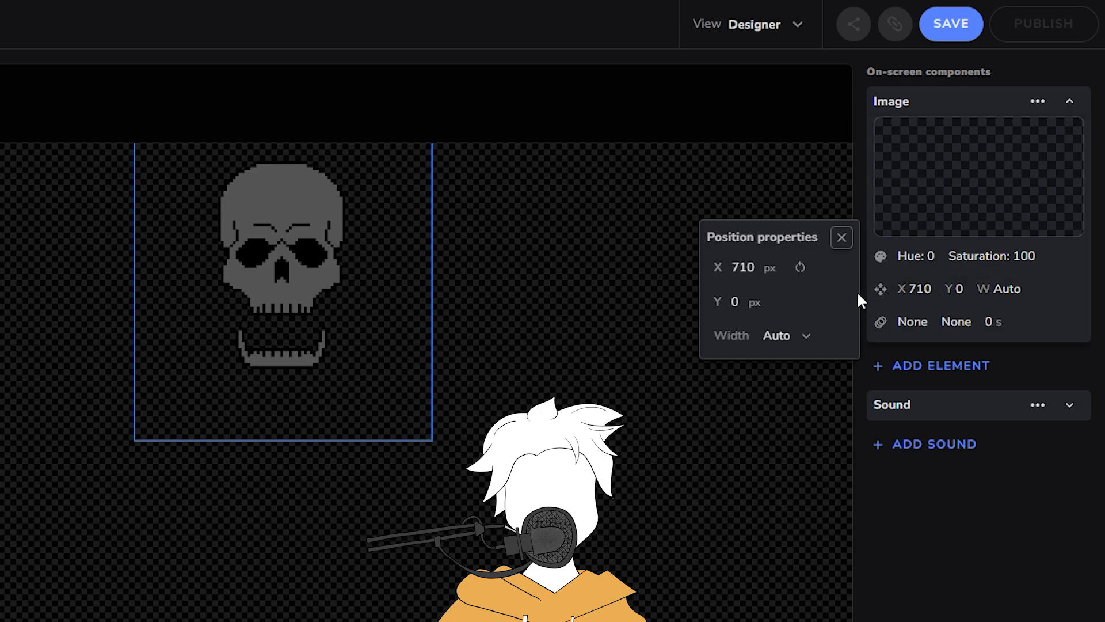
left_click(803, 338)
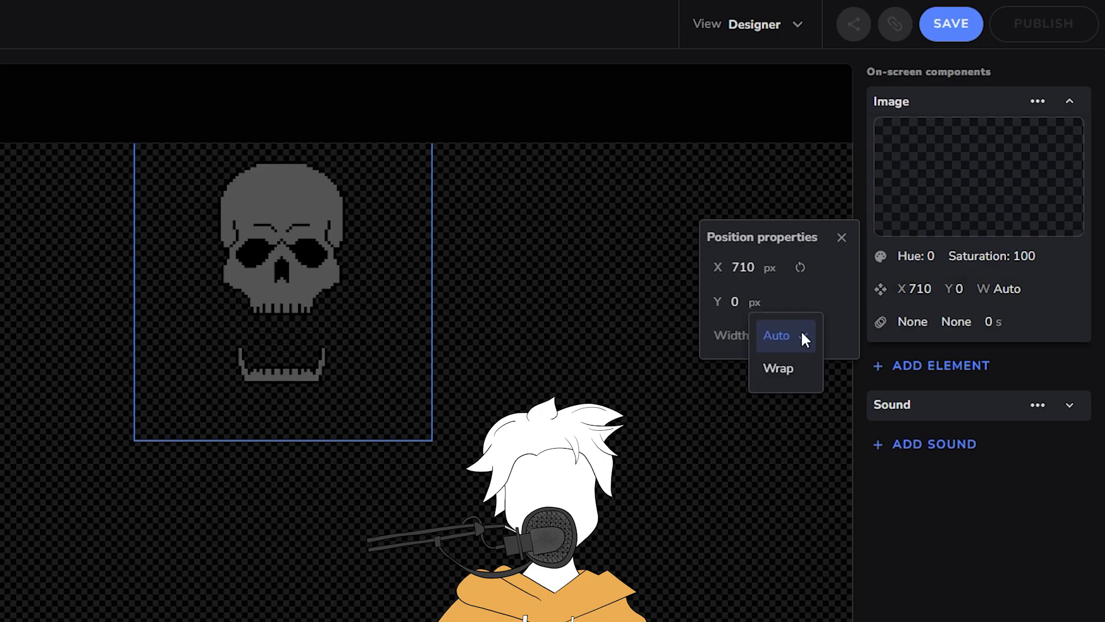
left_click(790, 367)
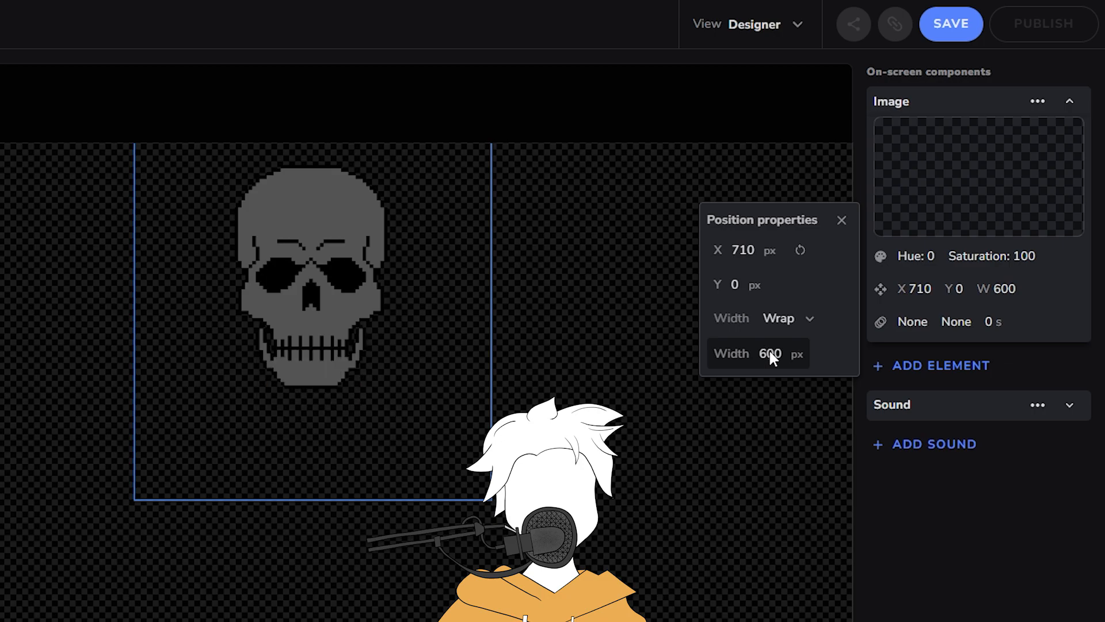
left_click(767, 354)
key("BackSpace")
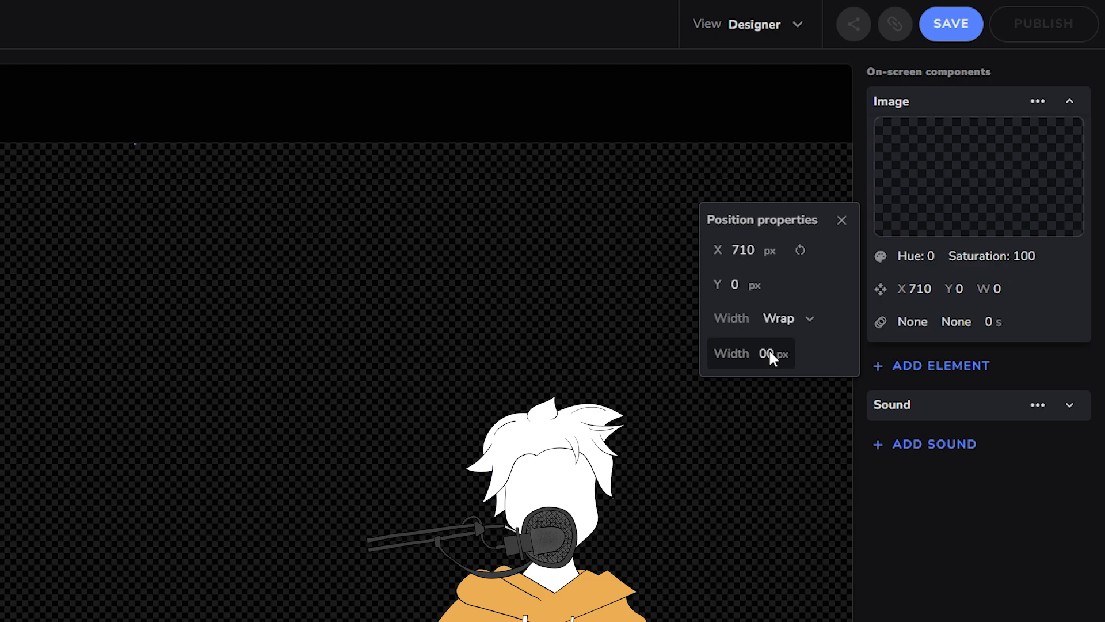
type("4")
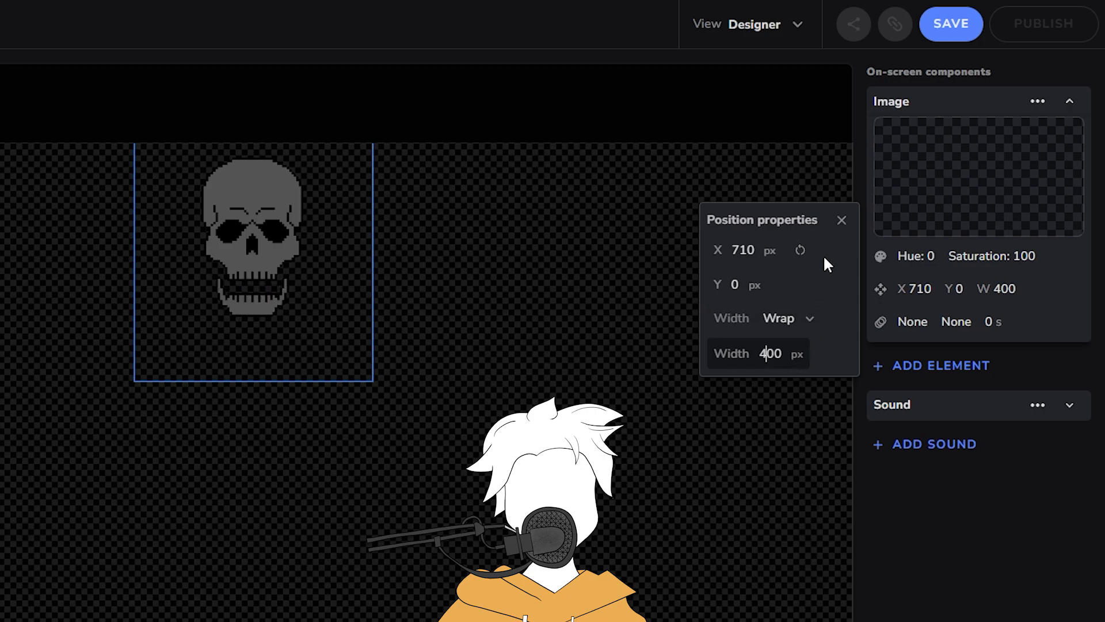
left_click(841, 221)
left_click_drag(246, 255, 275, 218)
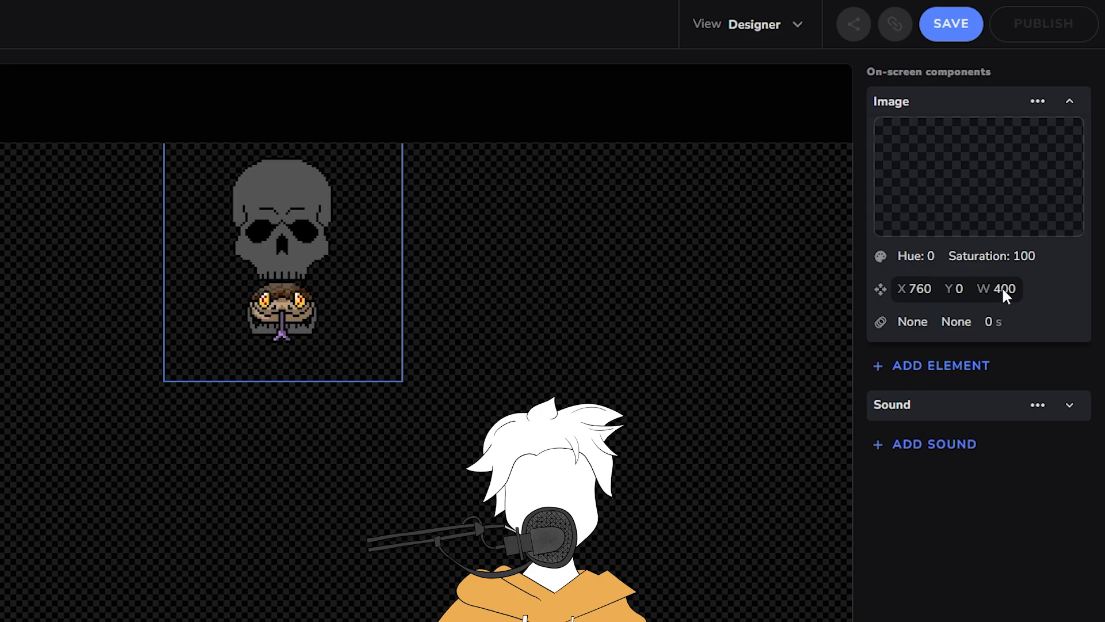
Set the animation duration of the skull image to 5 seconds.
left_click(987, 328)
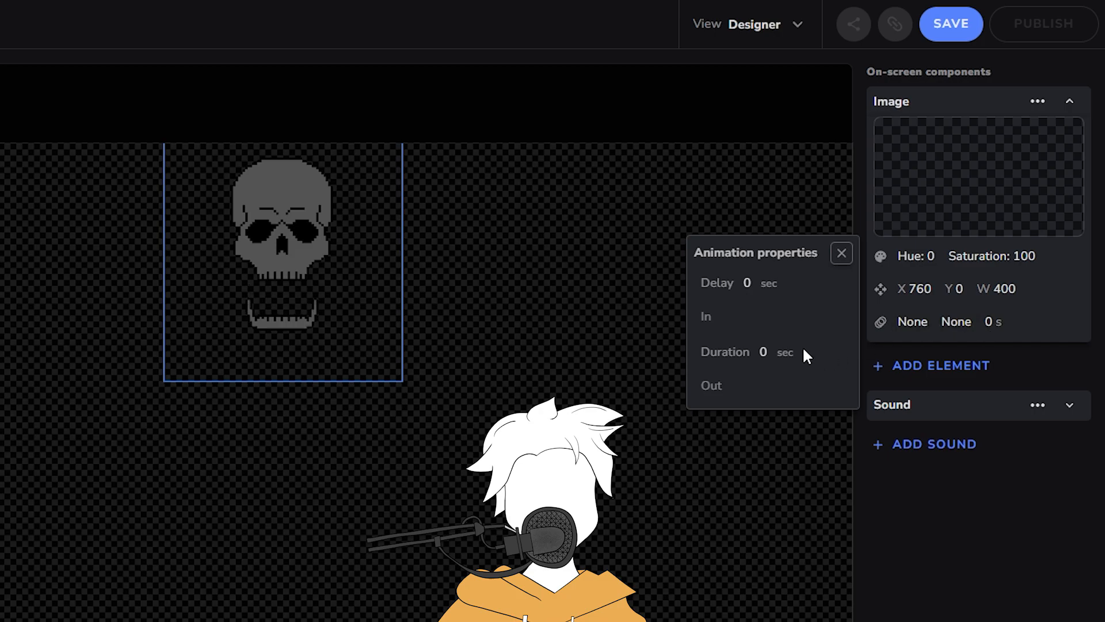
left_click(765, 351)
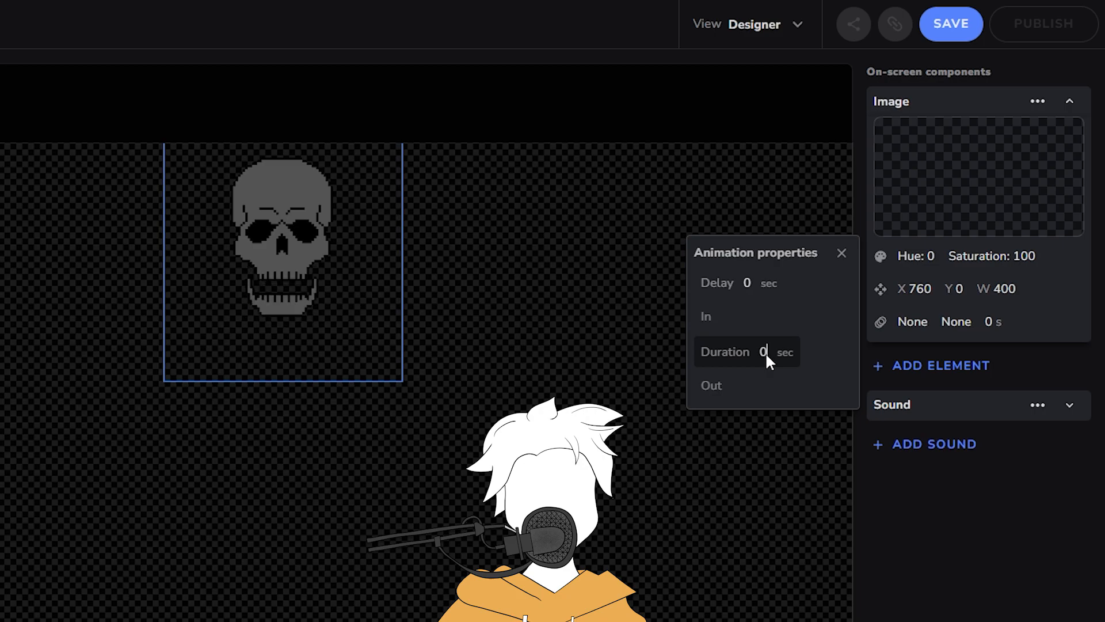
type("5")
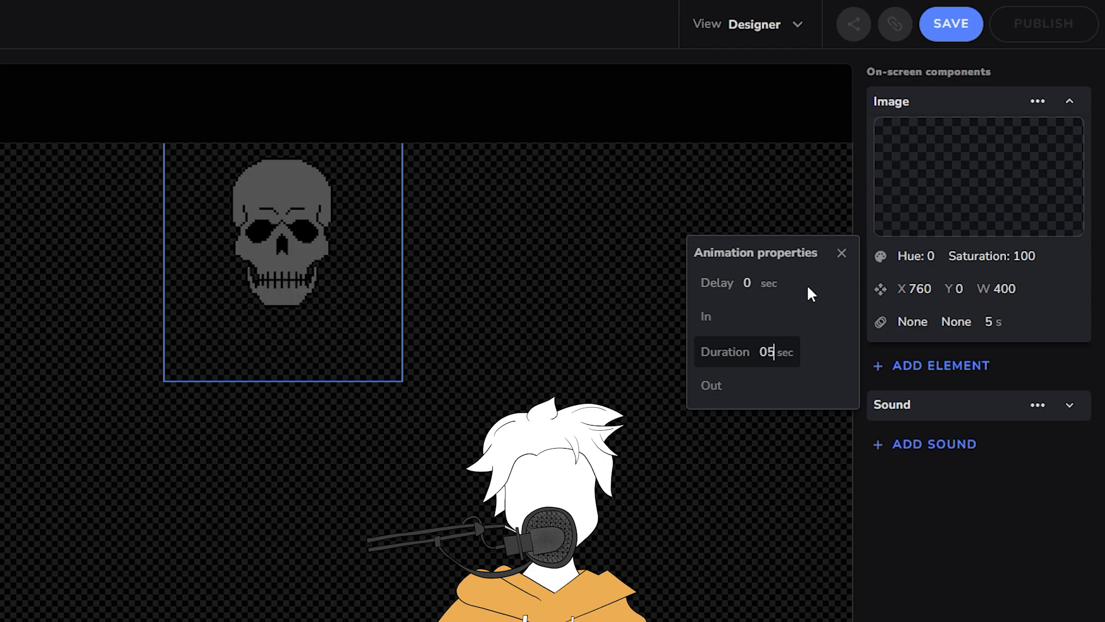
Examine the entrance and exit animation options offered for the skull image without choosing any.
left_click(741, 317)
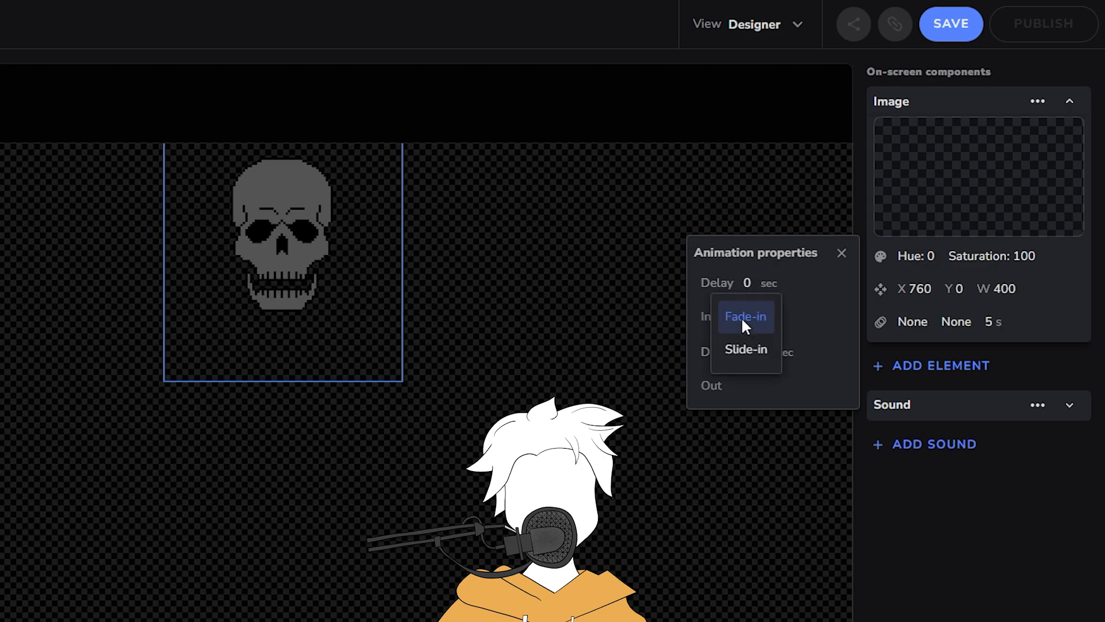
left_click(819, 314)
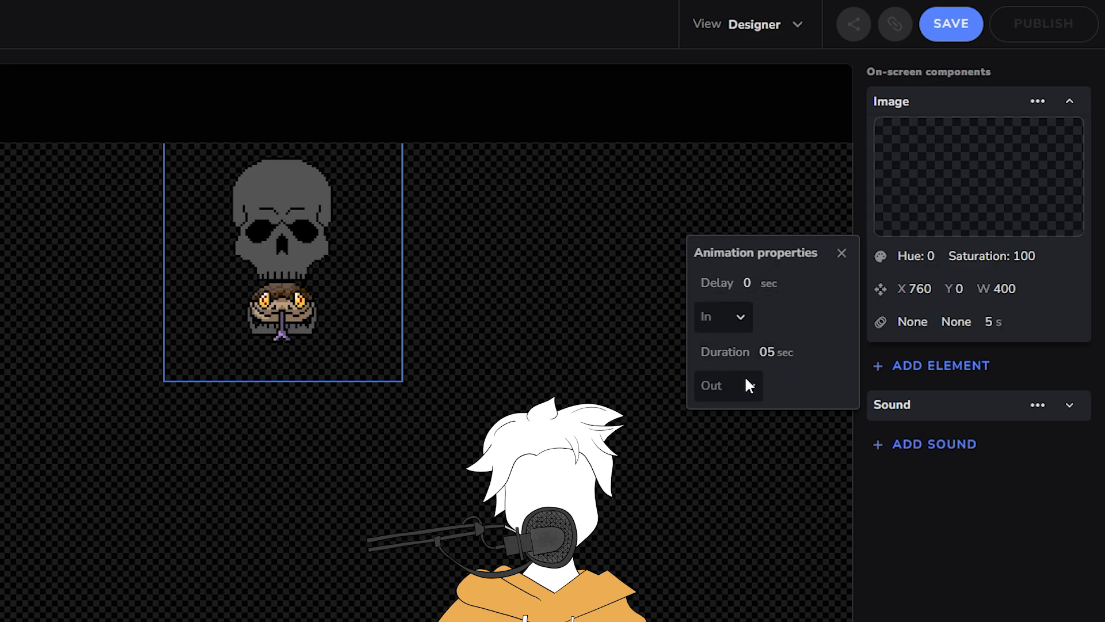
left_click(746, 381)
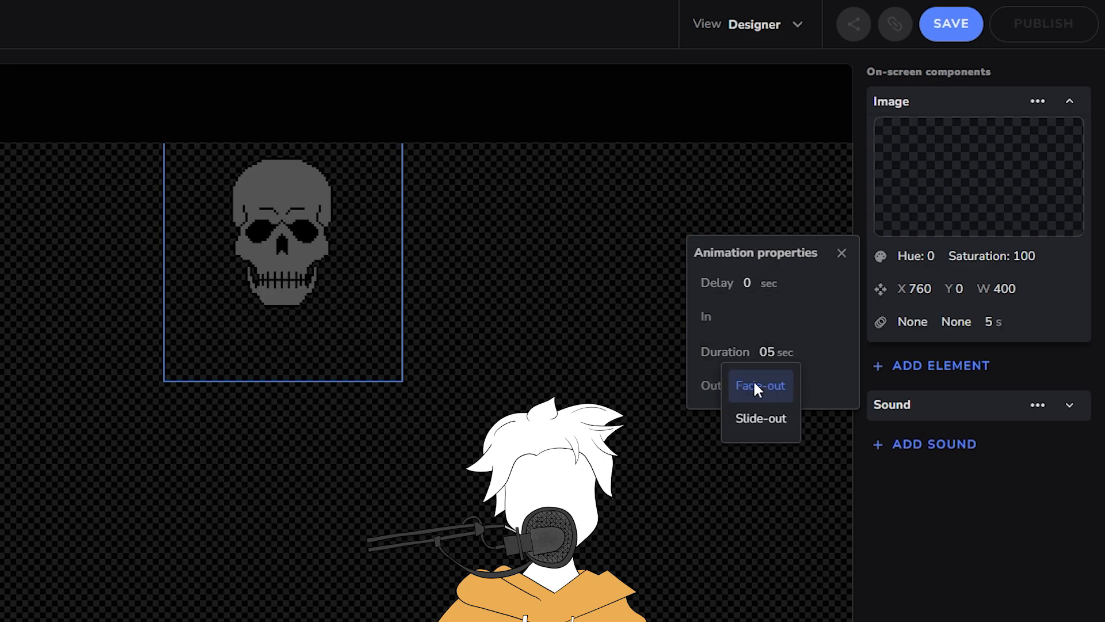
left_click(813, 319)
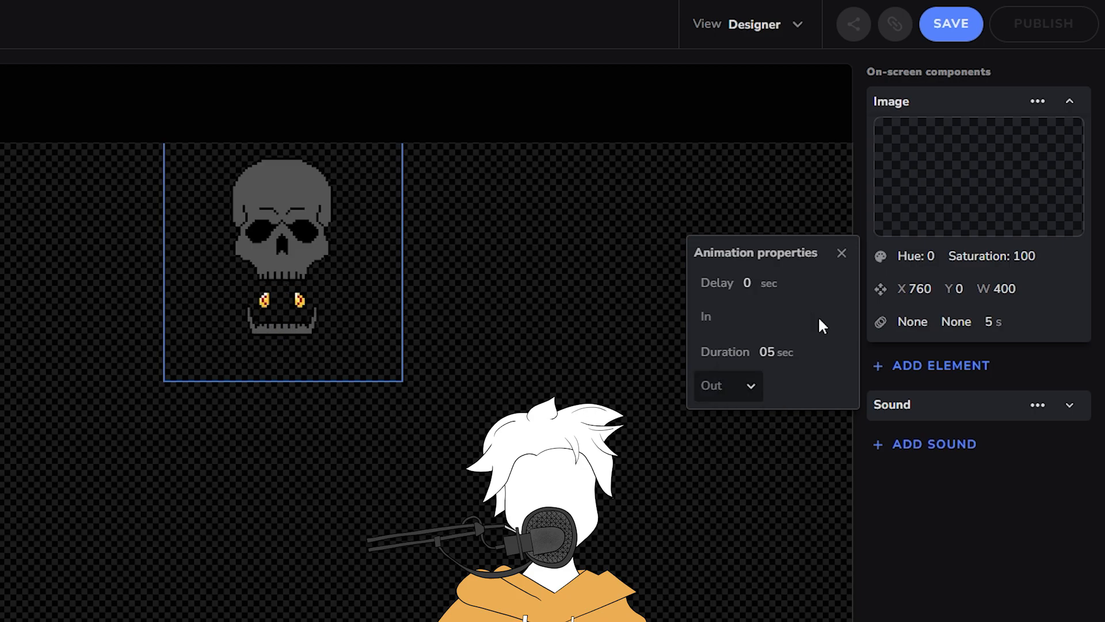
left_click(746, 317)
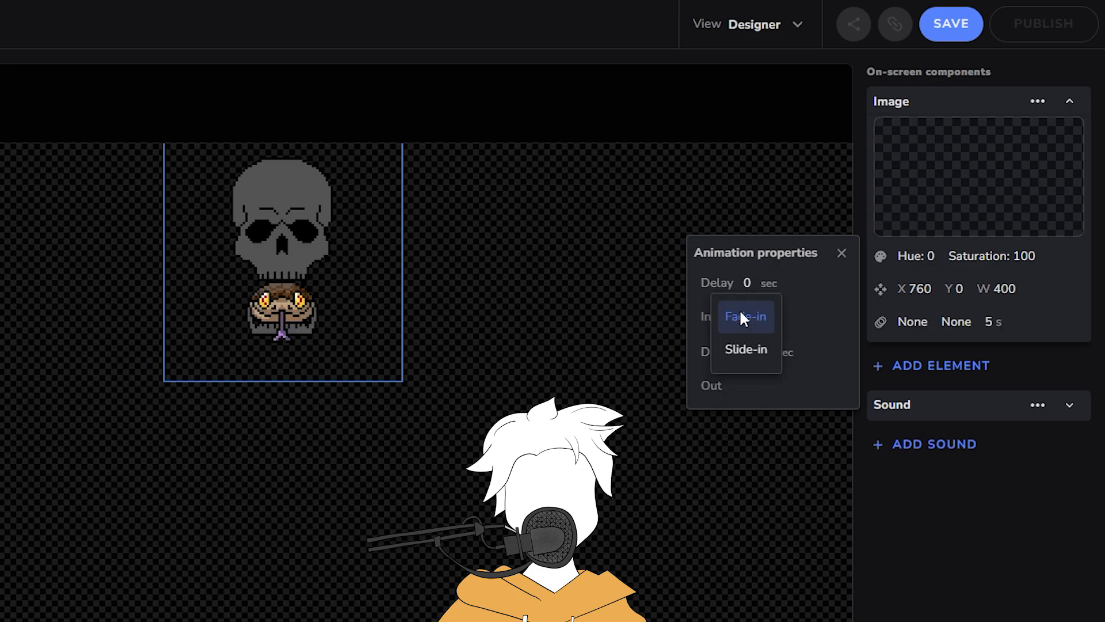
left_click(809, 312)
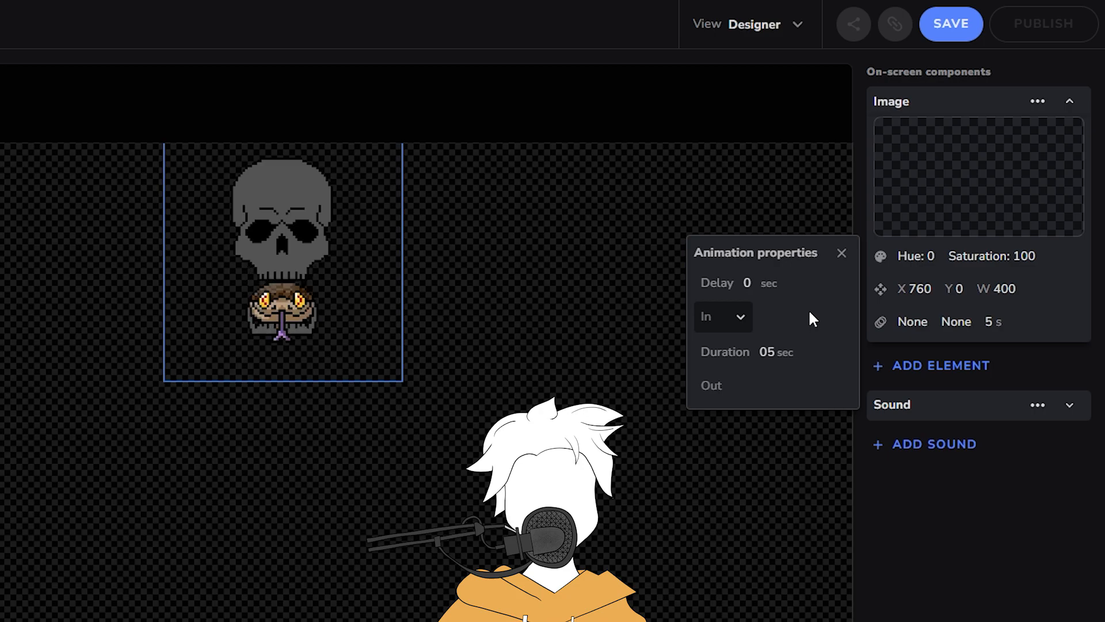
Add a text element to the alert and replace its placeholder text with / to bring up the available data variables.
mouse_move(965, 190)
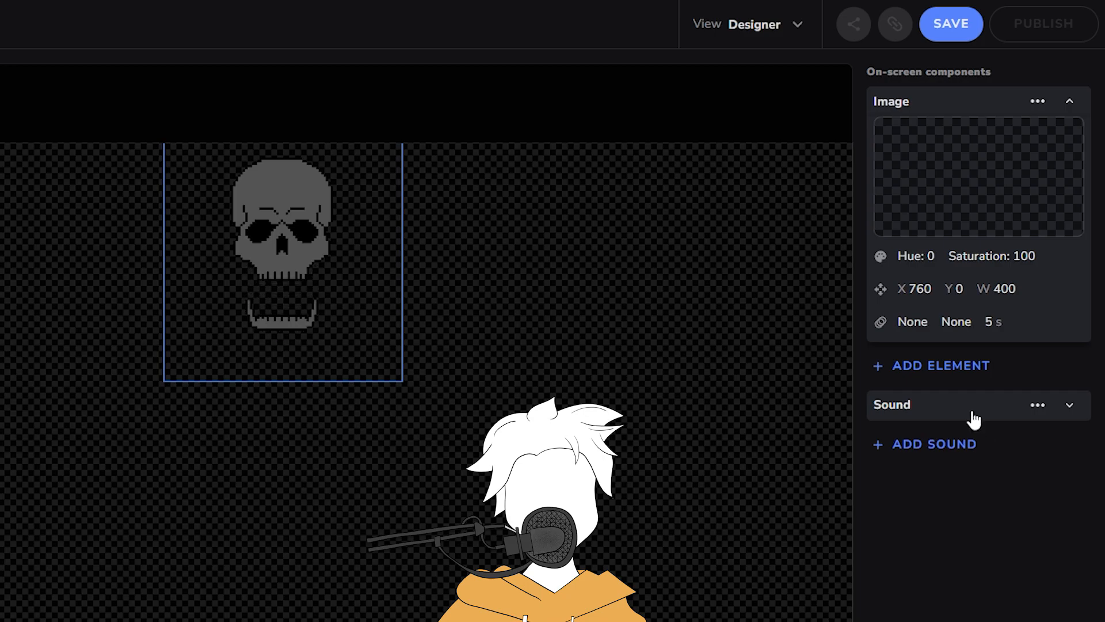
left_click(915, 369)
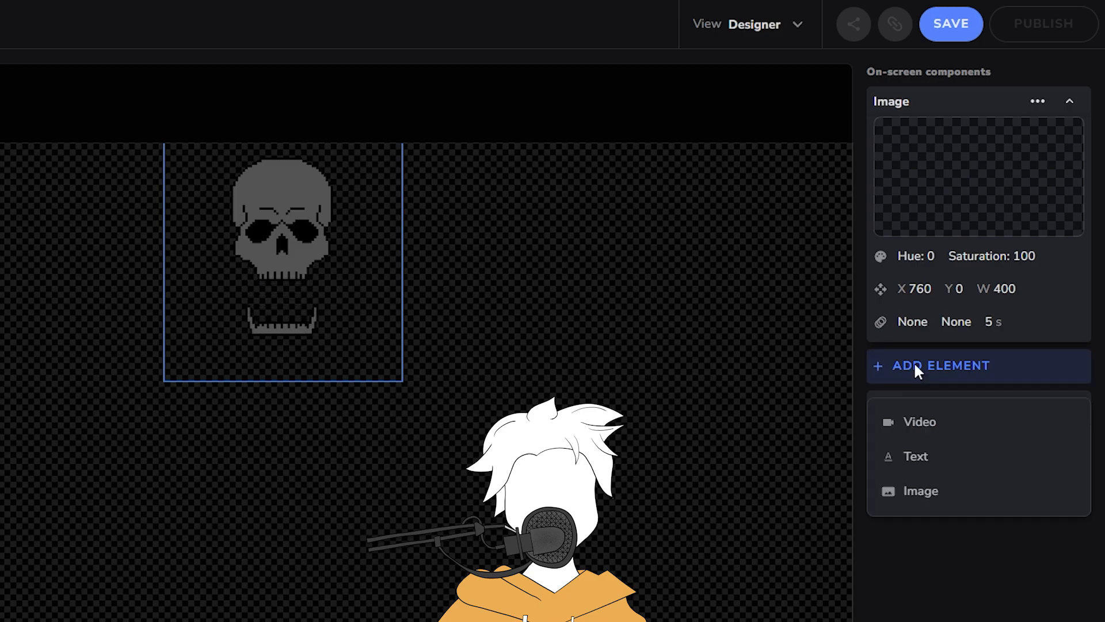
left_click(925, 460)
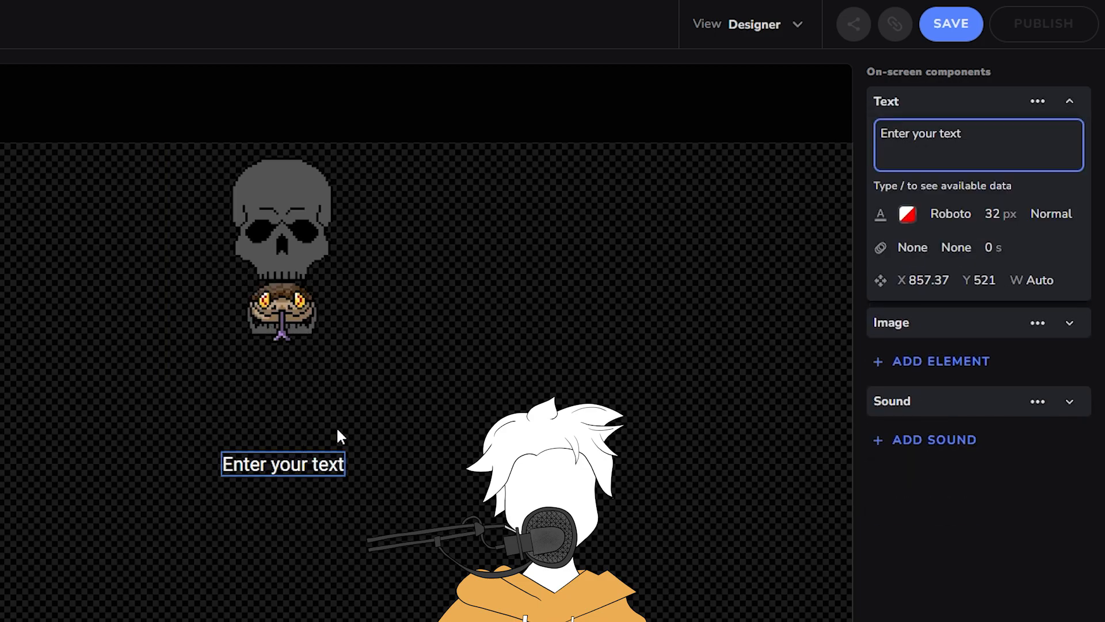
left_click_drag(960, 150, 882, 148)
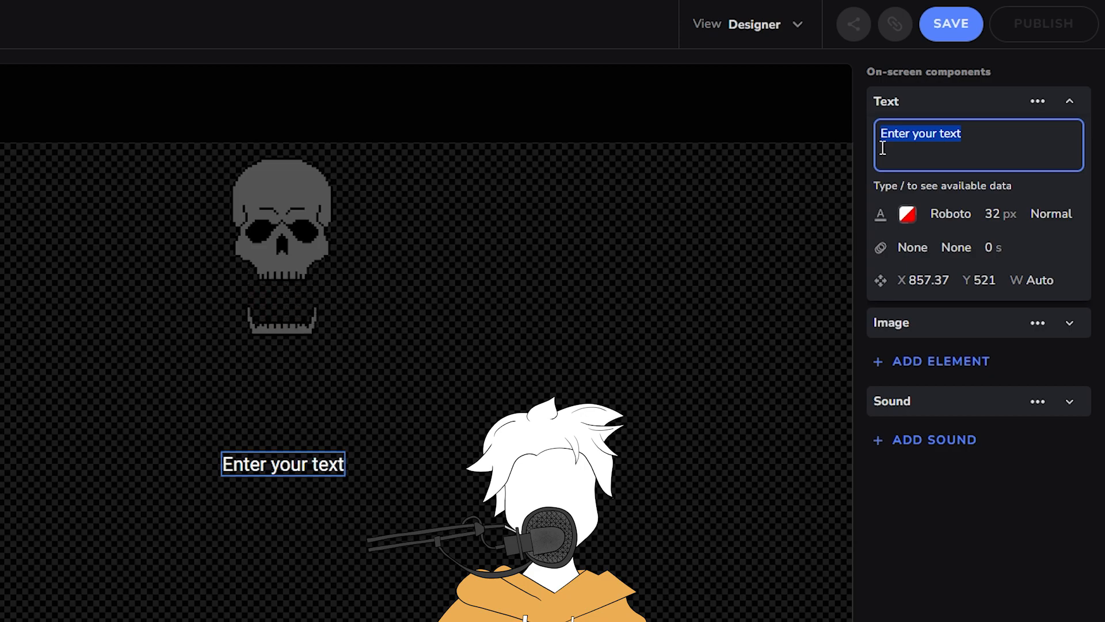
type("/")
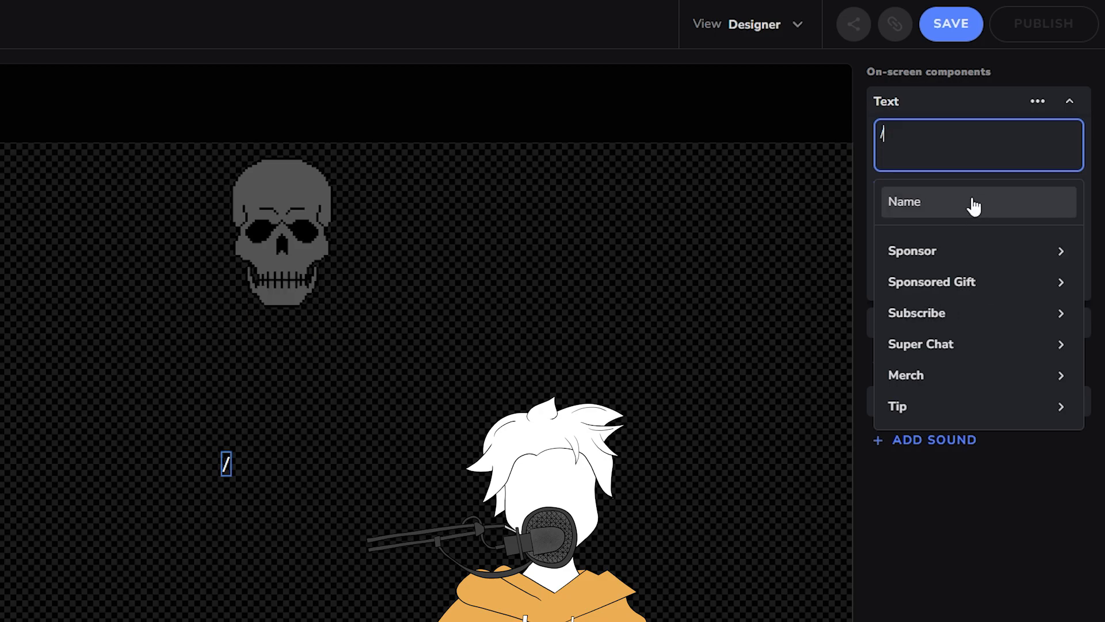
Browse the Tip data variables and search the available data for "amoun", returning to the full variable list.
left_click(930, 424)
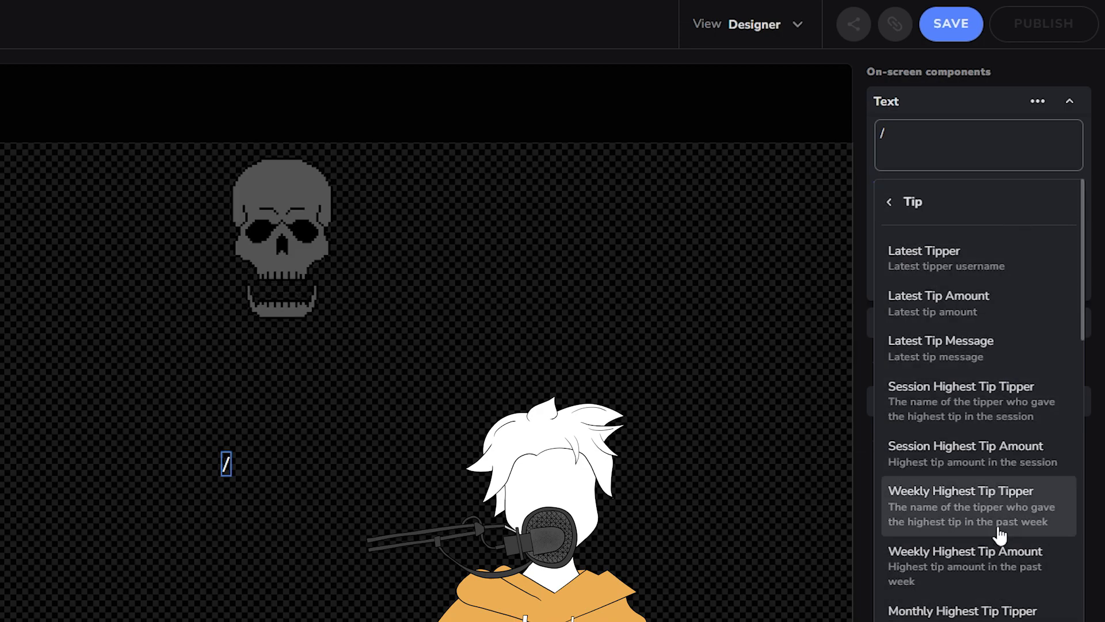
scroll(990, 527, "down", 8)
scroll(990, 541, "down", 6)
scroll(994, 557, "up", 15)
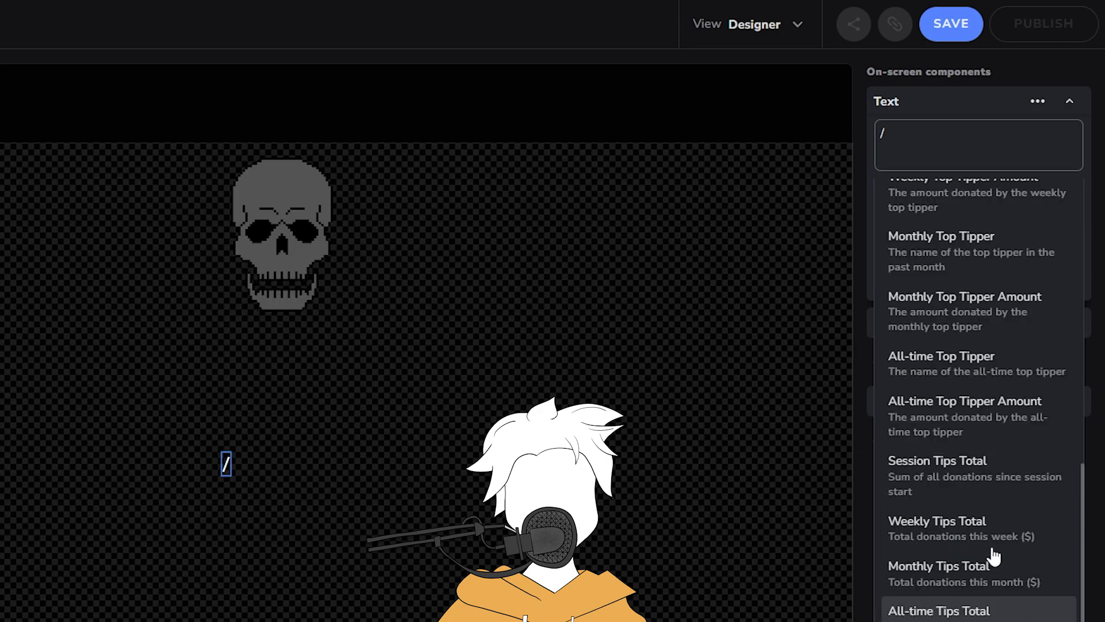
left_click(909, 206)
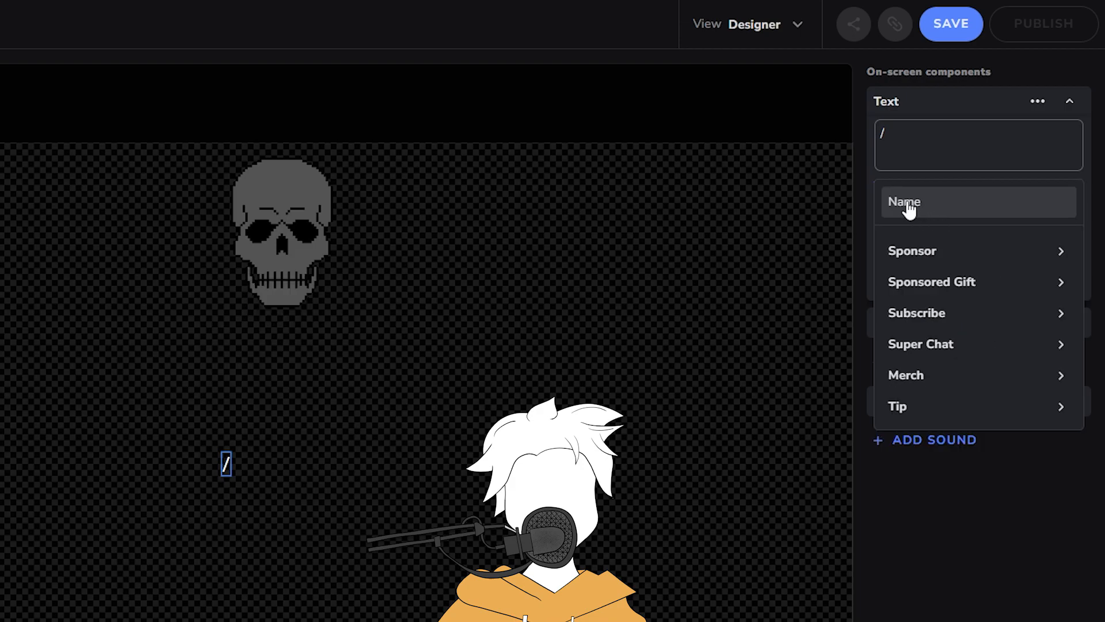
left_click(923, 133)
type("/amoun")
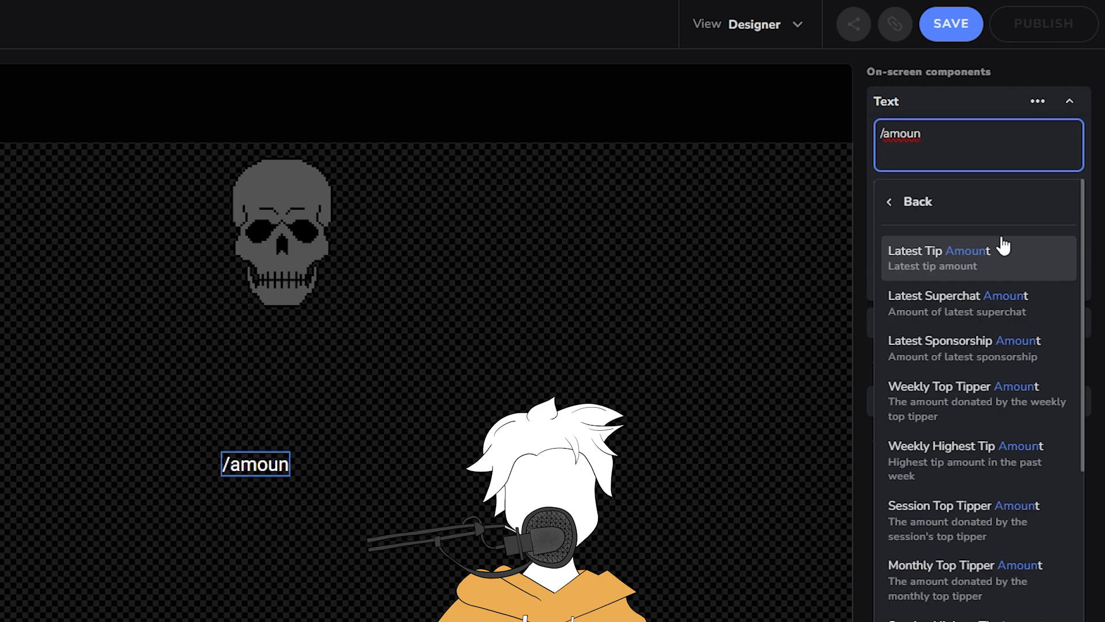
key("BackSpace")
key("BackSpace")
key("BackSpace")
key("BackSpace")
key("BackSpace")
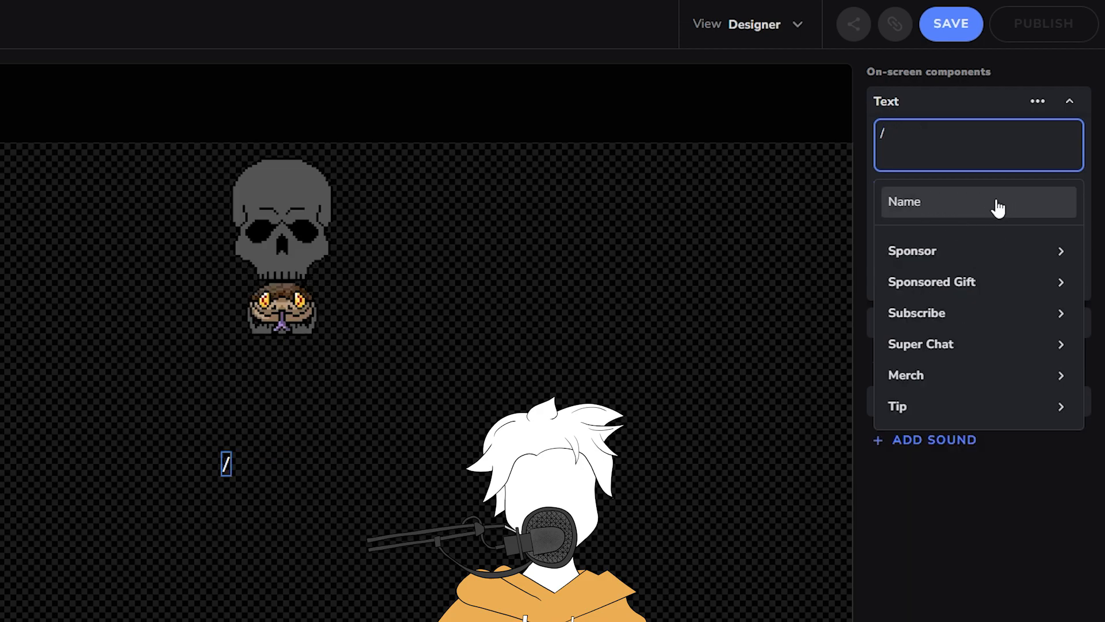
Insert the Name variable as the text, centre it below the skull at about X 906, Y 419, and save the element.
left_click(999, 207)
left_click_drag(260, 472, 287, 407)
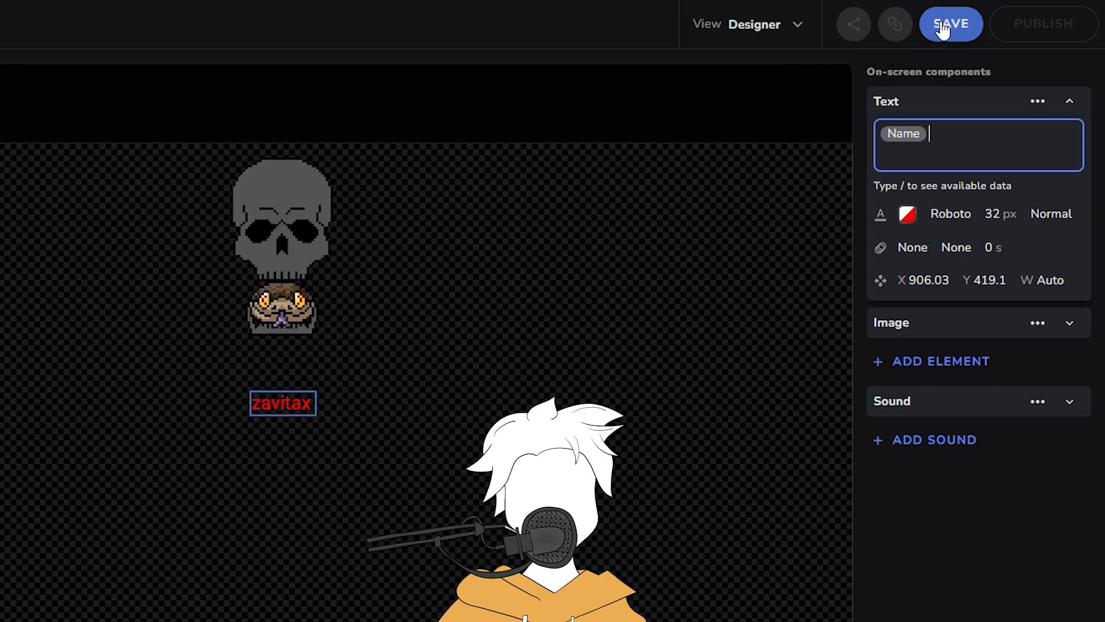
left_click(948, 26)
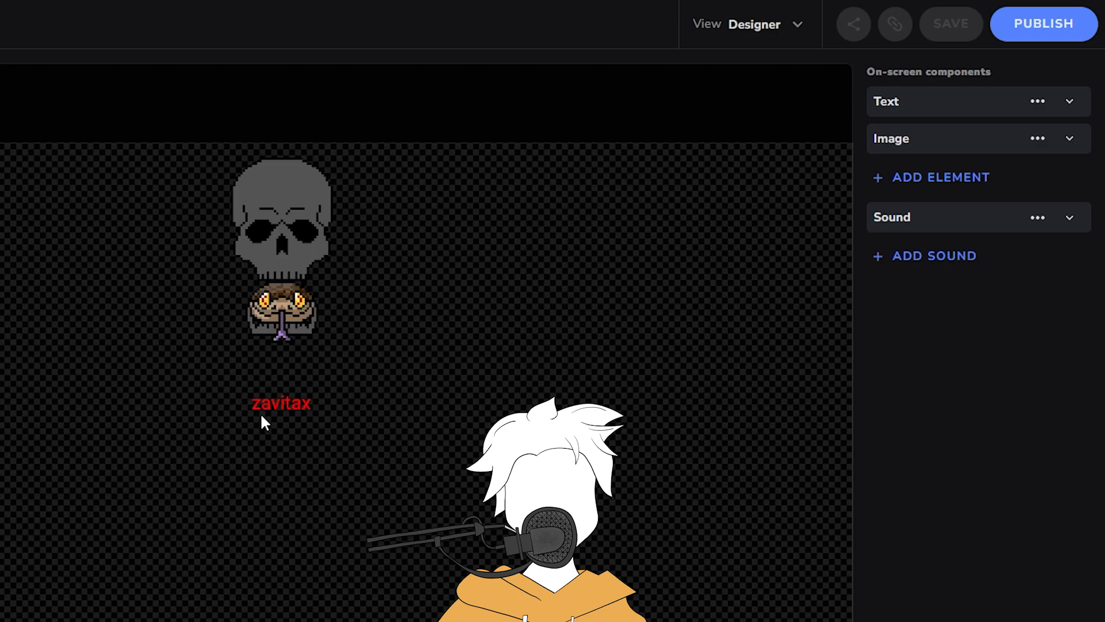
Move the name text up to Y 400 and set its size to 50 px in Normal weight, recentred at about X 876.
left_click(287, 403)
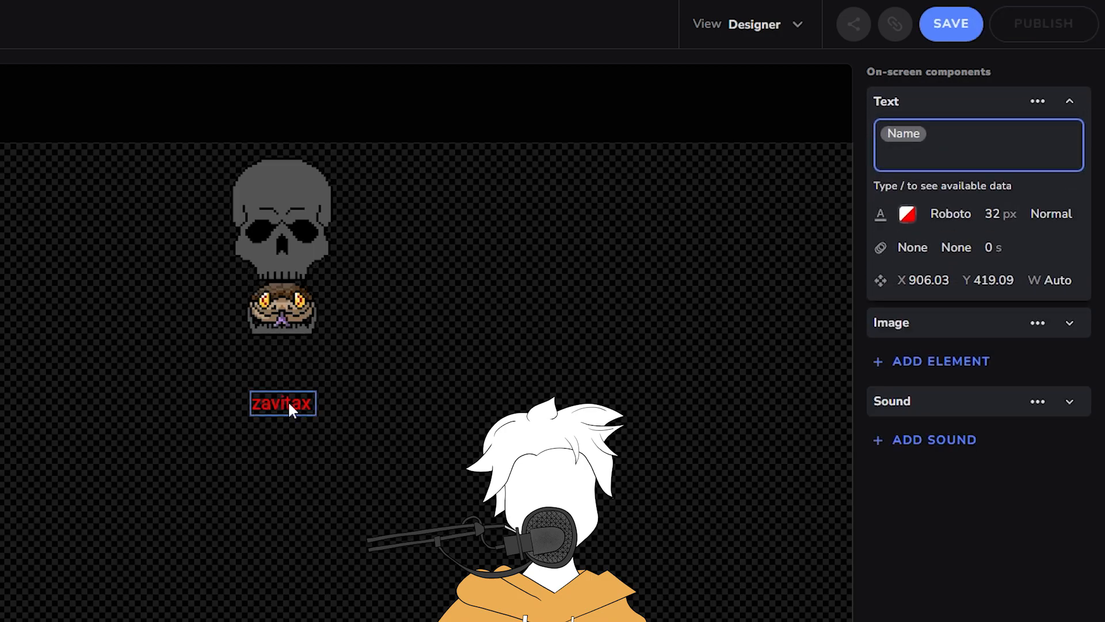
left_click_drag(287, 400, 289, 389)
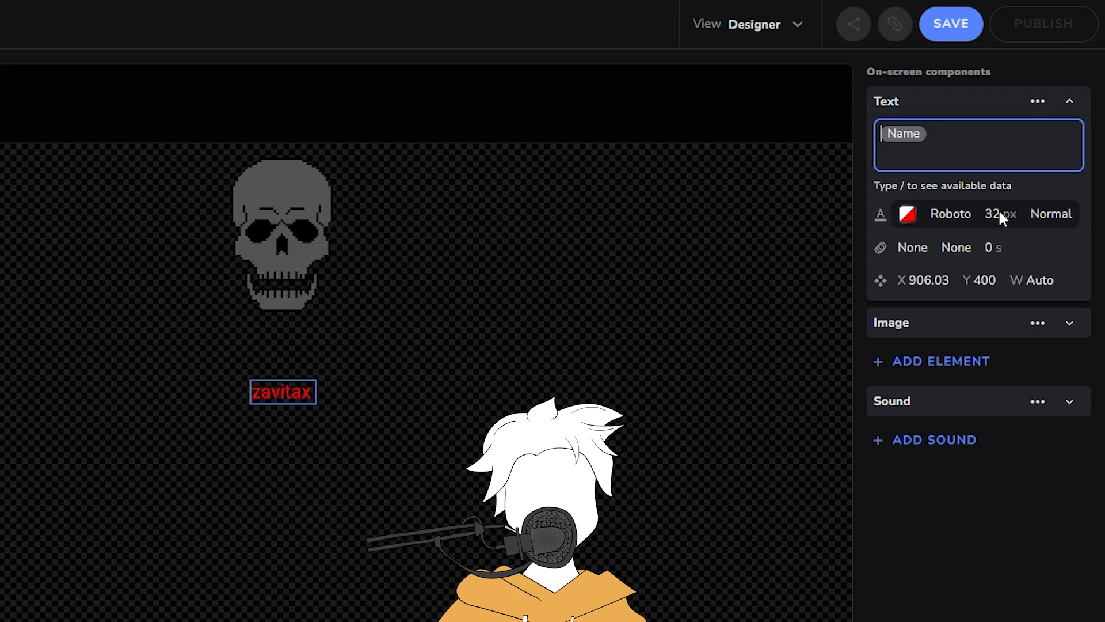
left_click(955, 212)
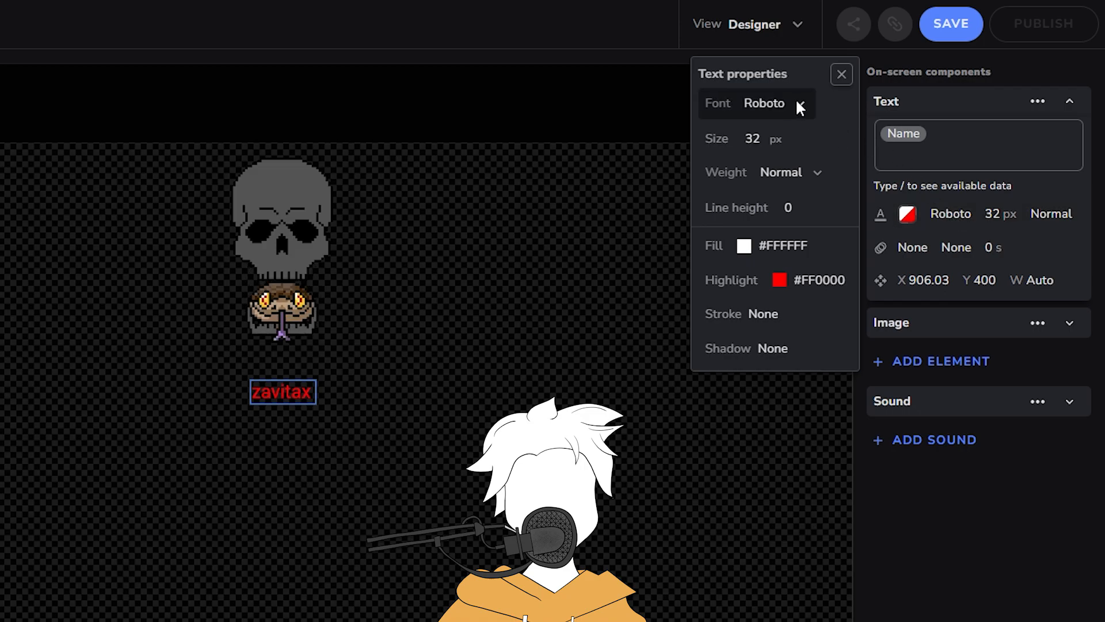
left_click(758, 137)
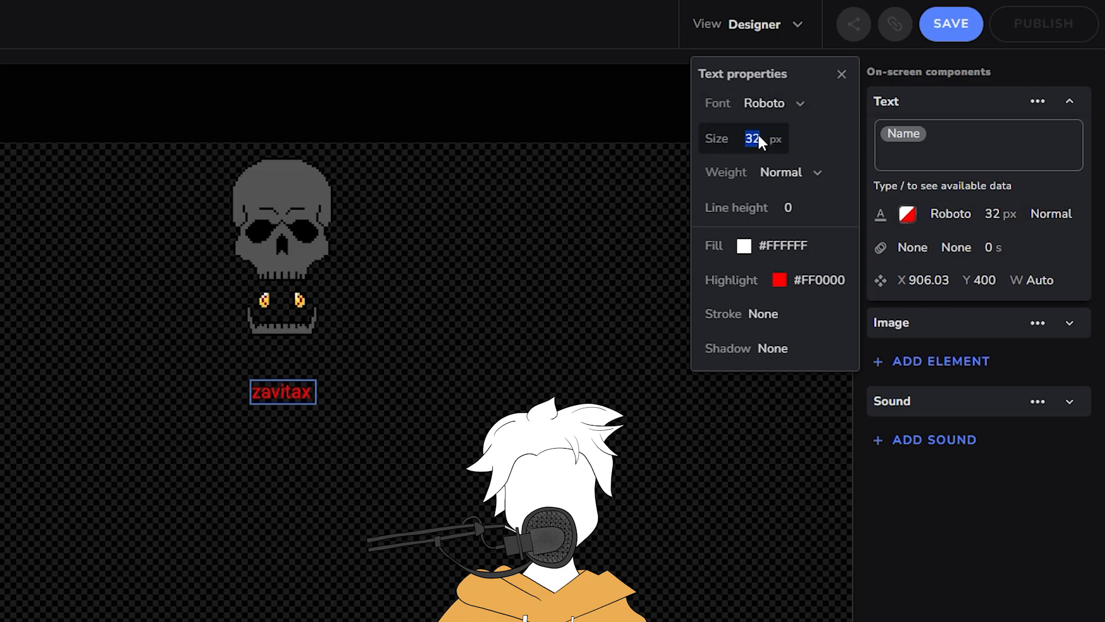
type("80")
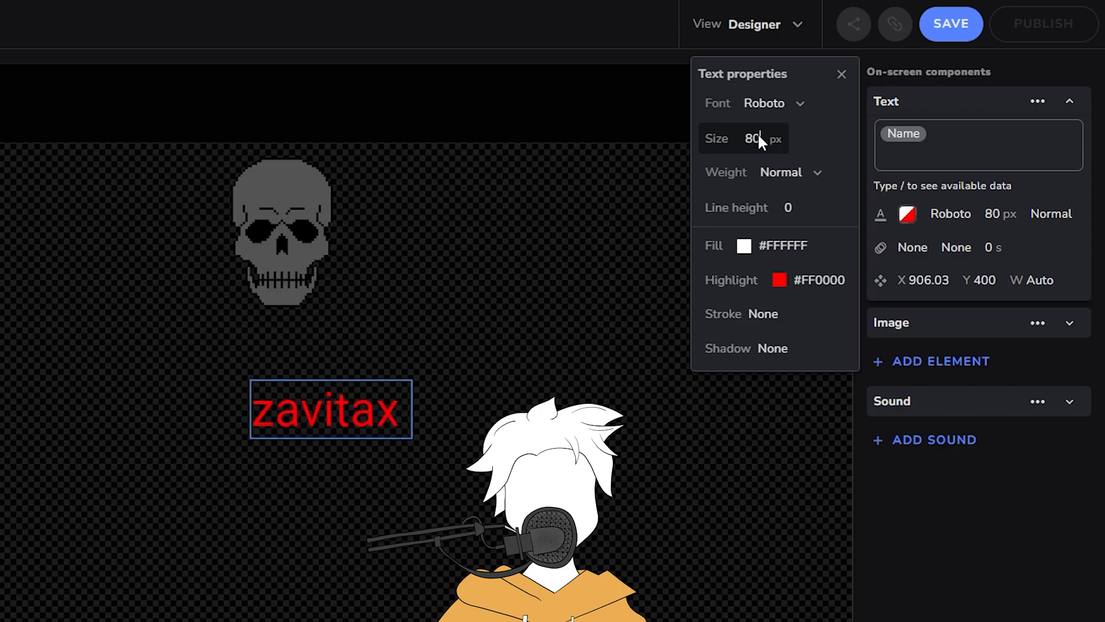
key("BackSpace")
key("BackSpace")
type("50")
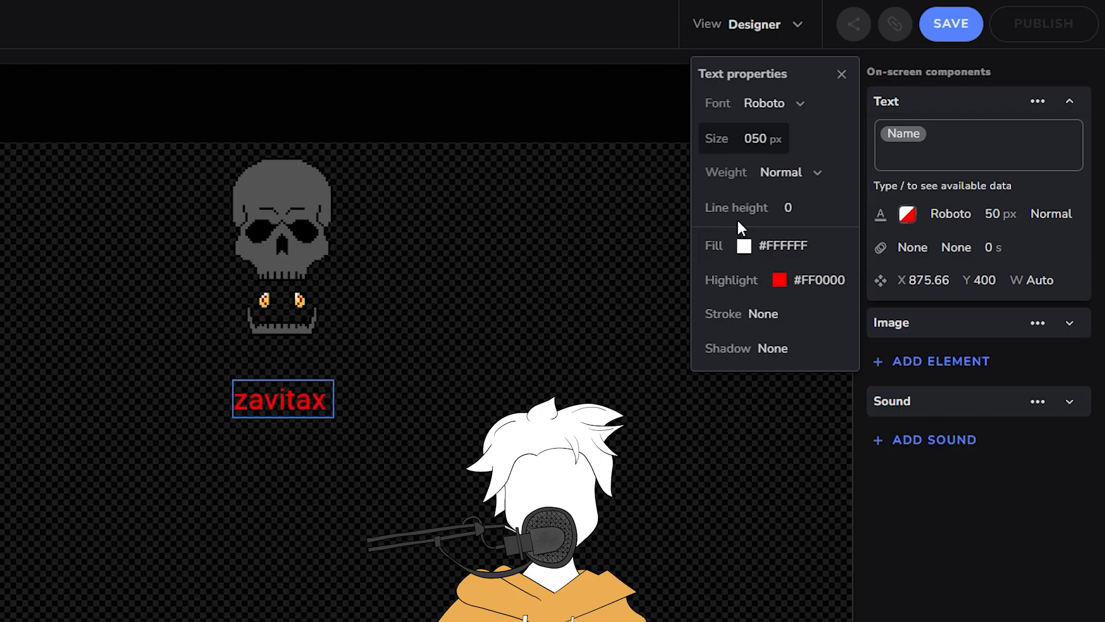
left_click(815, 167)
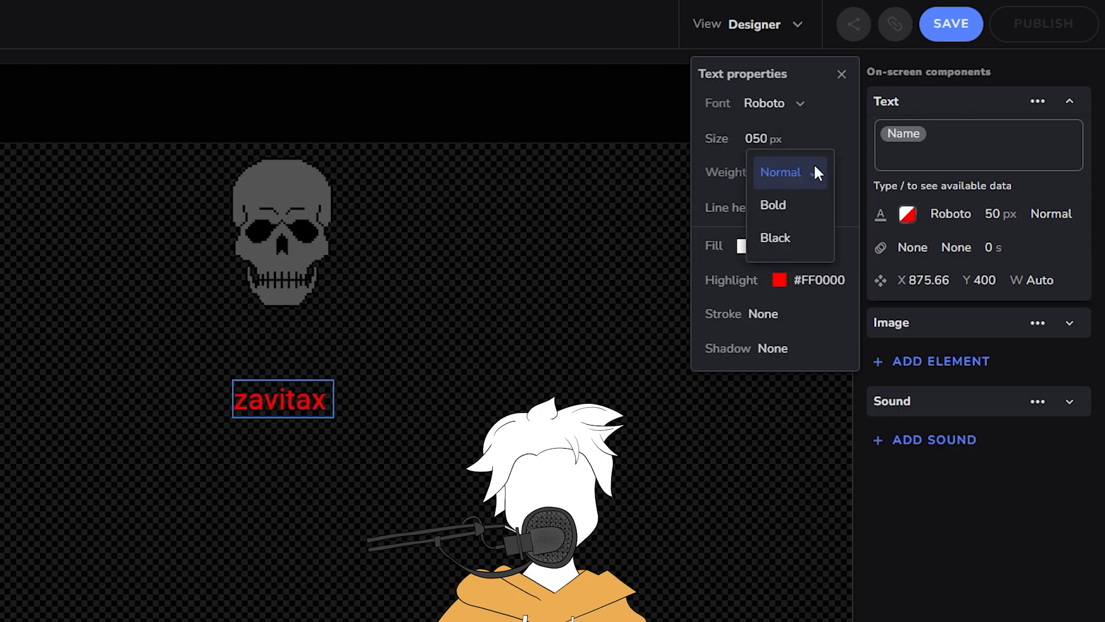
left_click(816, 171)
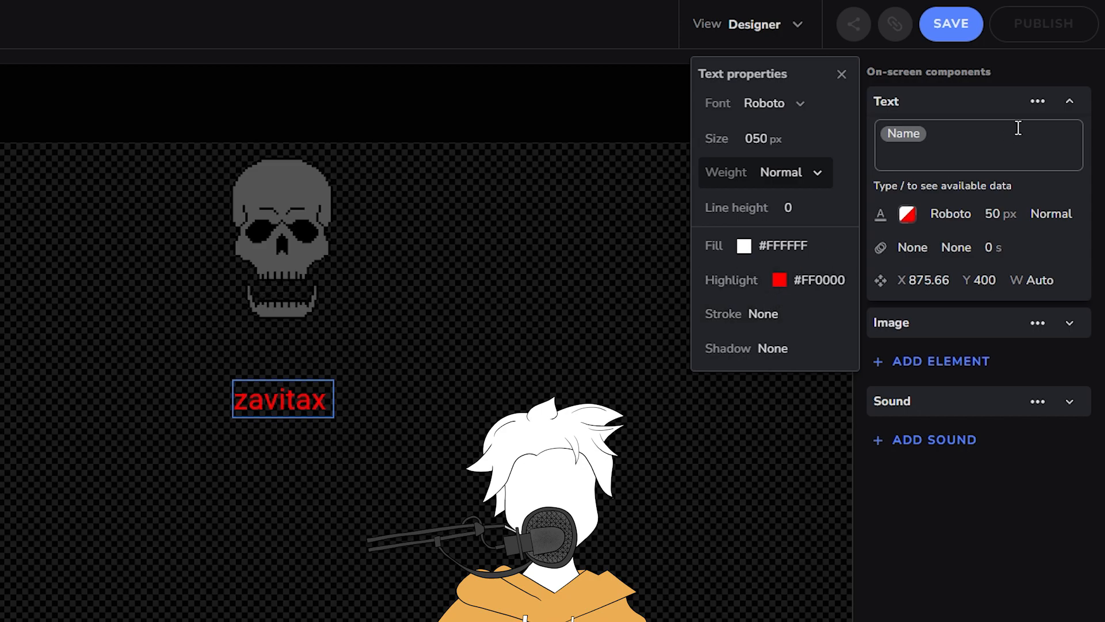
Change the name text's highlight color to purple #8F00FF.
left_click(780, 279)
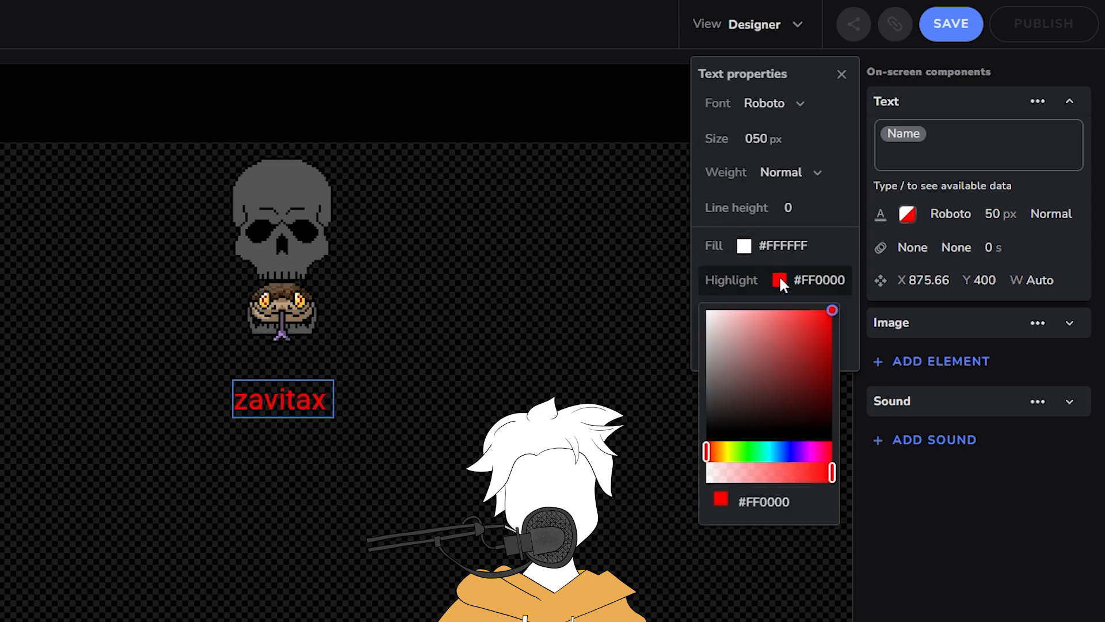
left_click(802, 451)
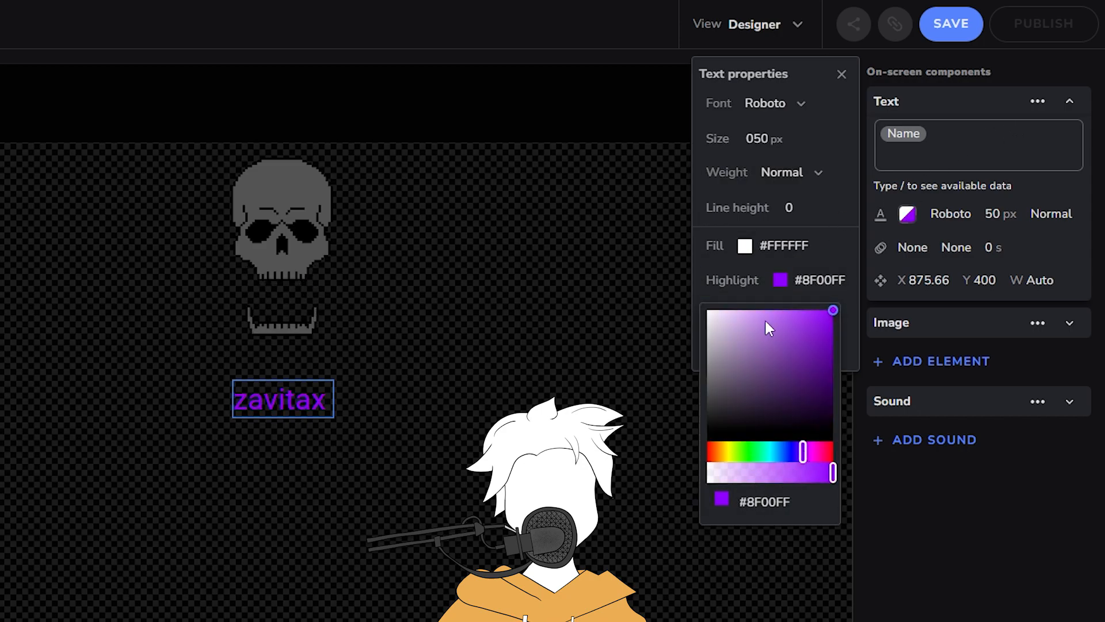
left_click(842, 257)
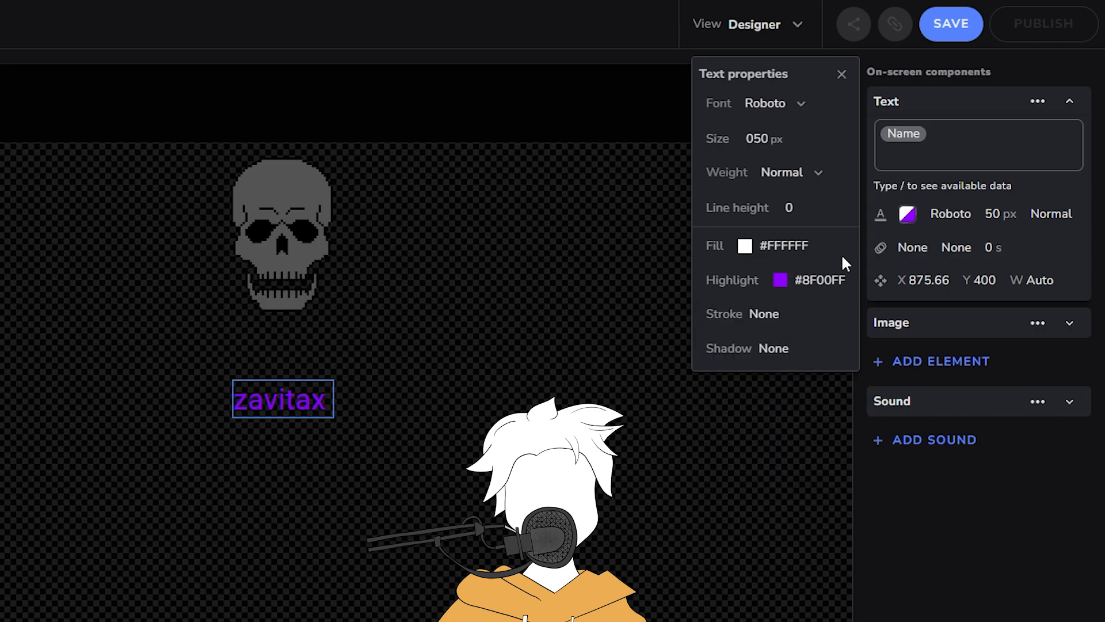
Add a near-white #FFFCFC shadow to the name text with an X offset of 10 px.
left_click(784, 343)
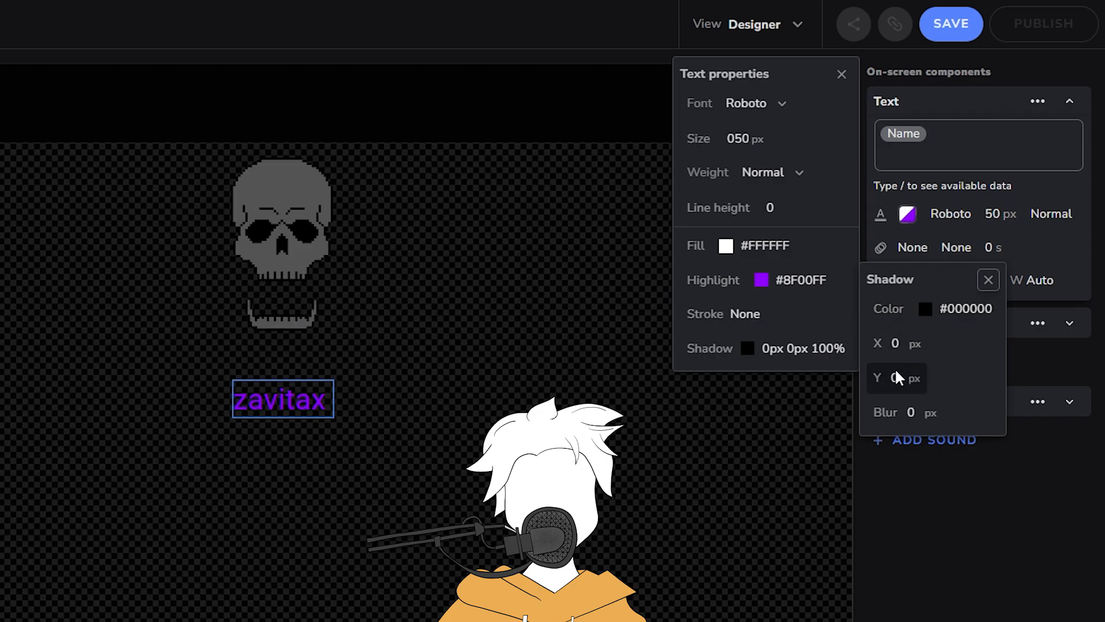
left_click(922, 313)
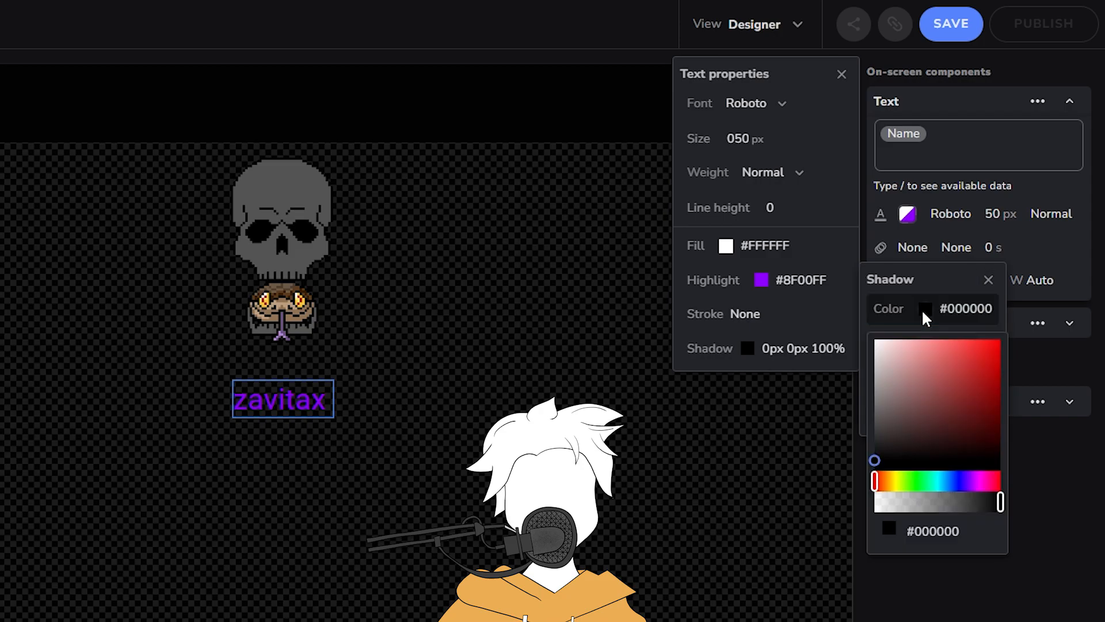
left_click_drag(897, 424, 894, 343)
type("10")
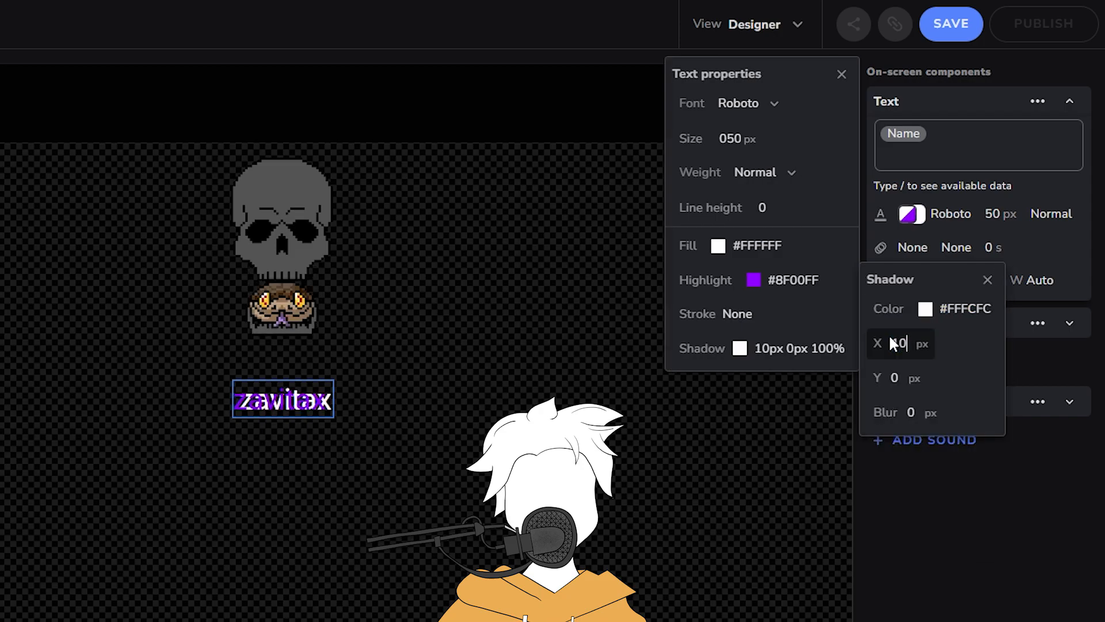
Try a 10 px Y offset on the name text's shadow with blur values of 50, 40 and 20 px.
left_click(897, 380)
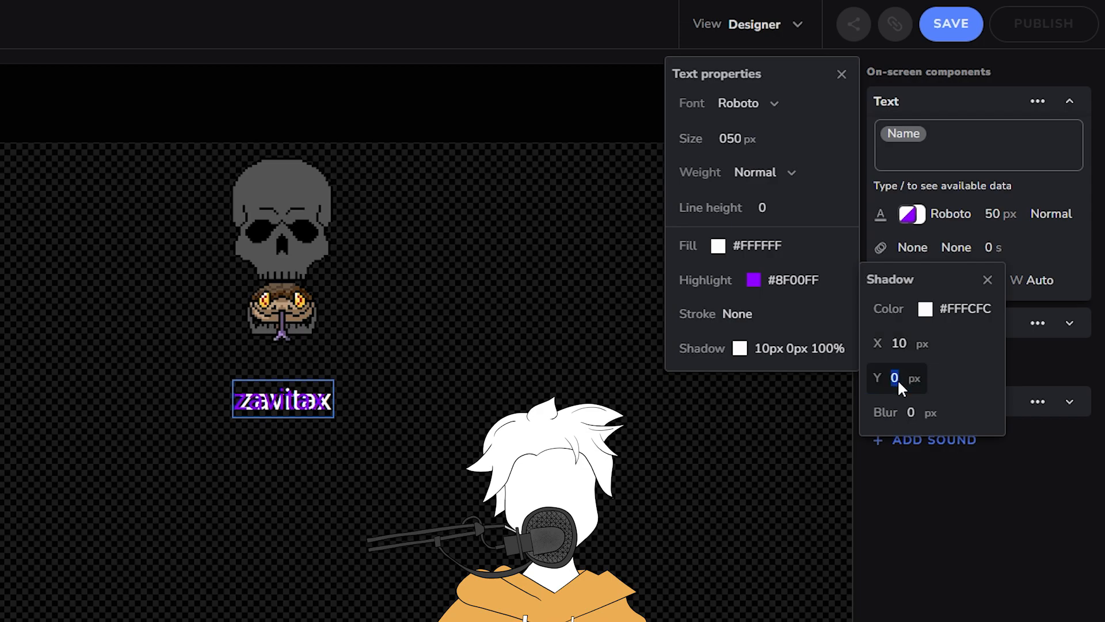
type("10")
left_click(910, 413)
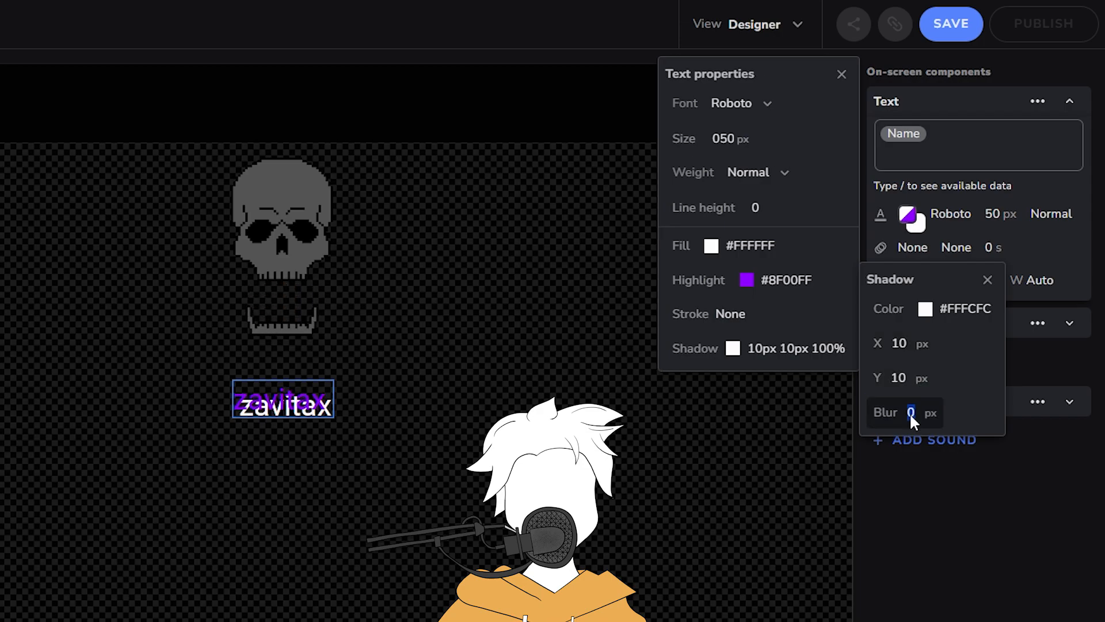
type("050")
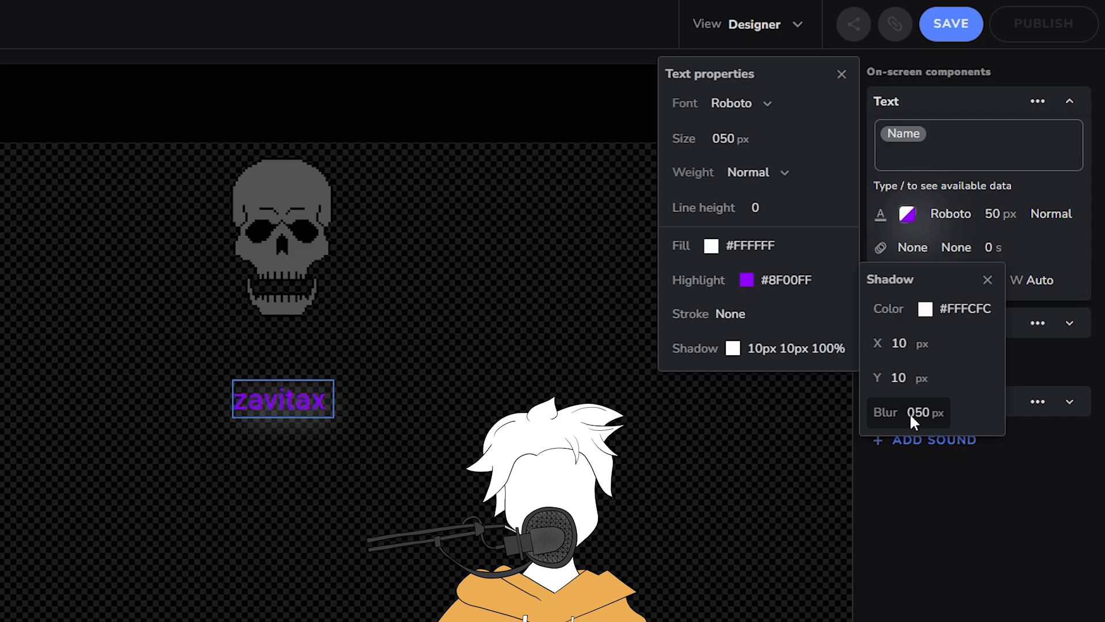
key("BackSpace")
key("BackSpace")
type("40")
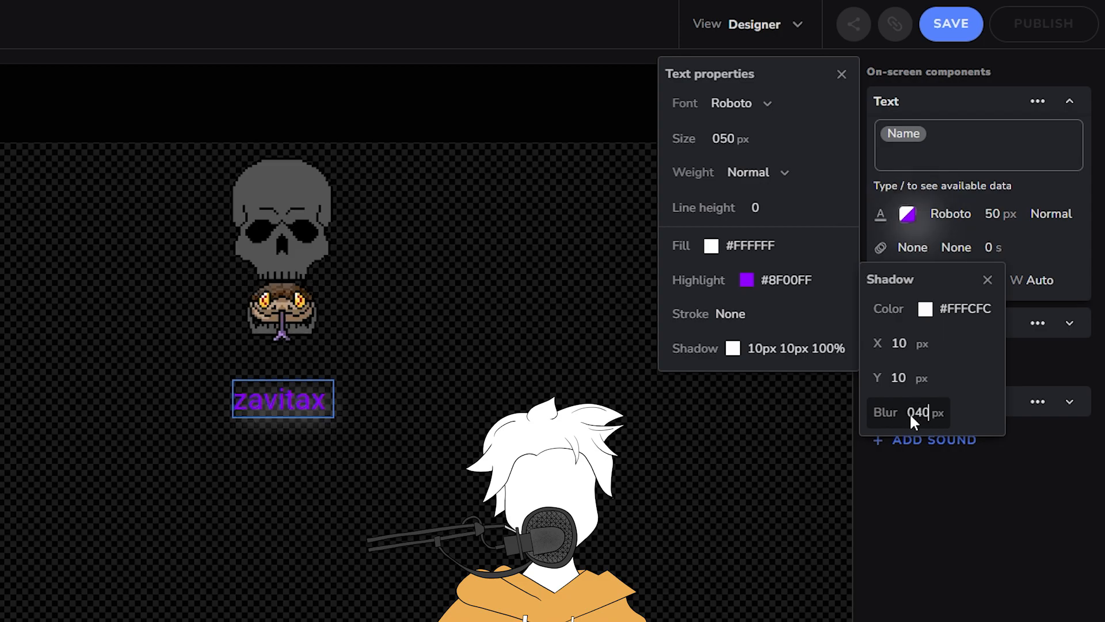
key("BackSpace")
key("BackSpace")
type("20")
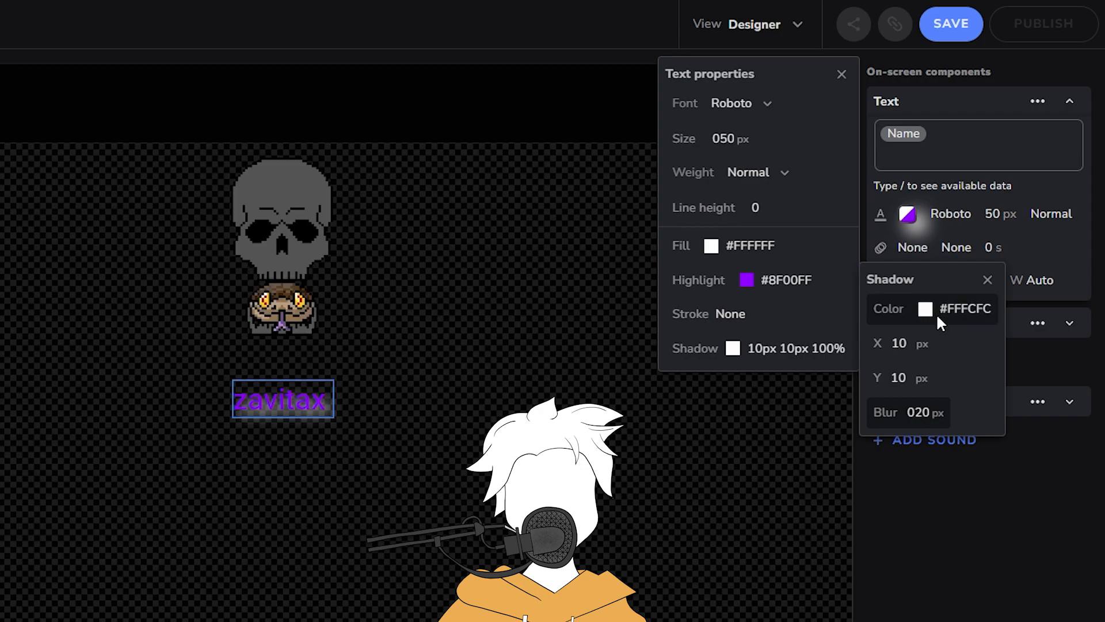
Reset the name text's shadow to 0 px blur and 0 px X and Y offsets, then close its settings.
key("BackSpace")
key("BackSpace")
left_click(901, 377)
key("BackSpace")
key("BackSpace")
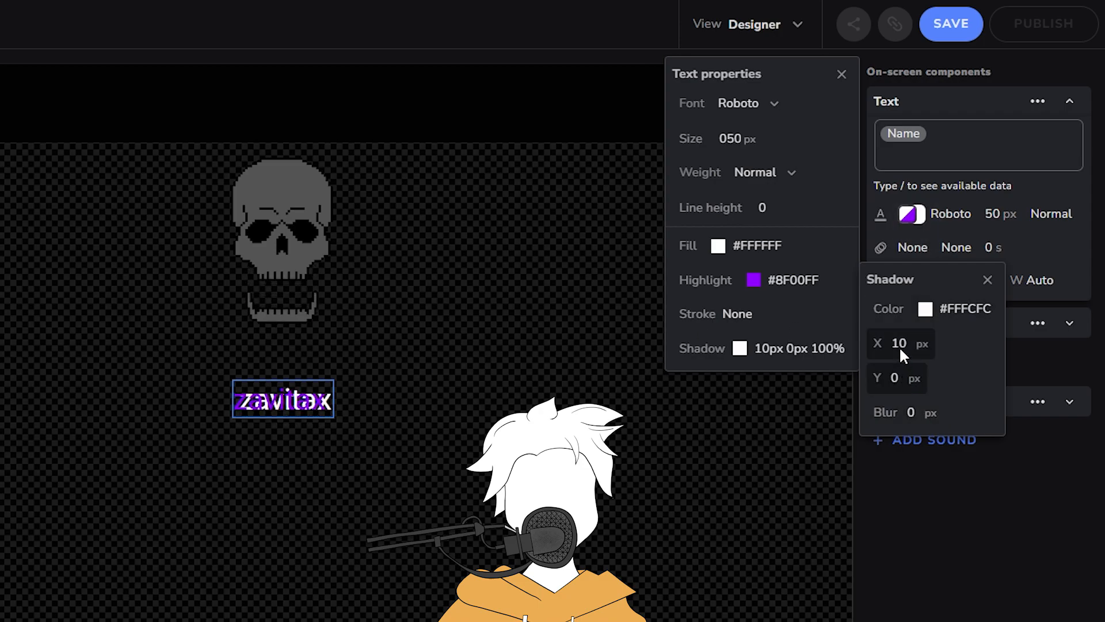
left_click(899, 345)
key("BackSpace")
key("BackSpace")
left_click(923, 310)
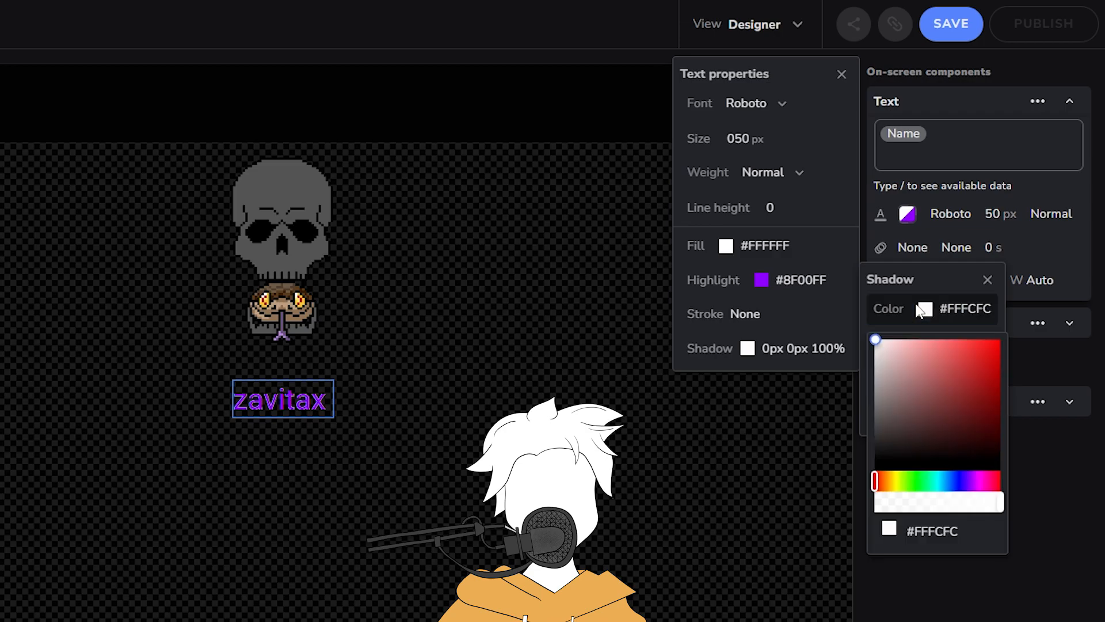
left_click(994, 283)
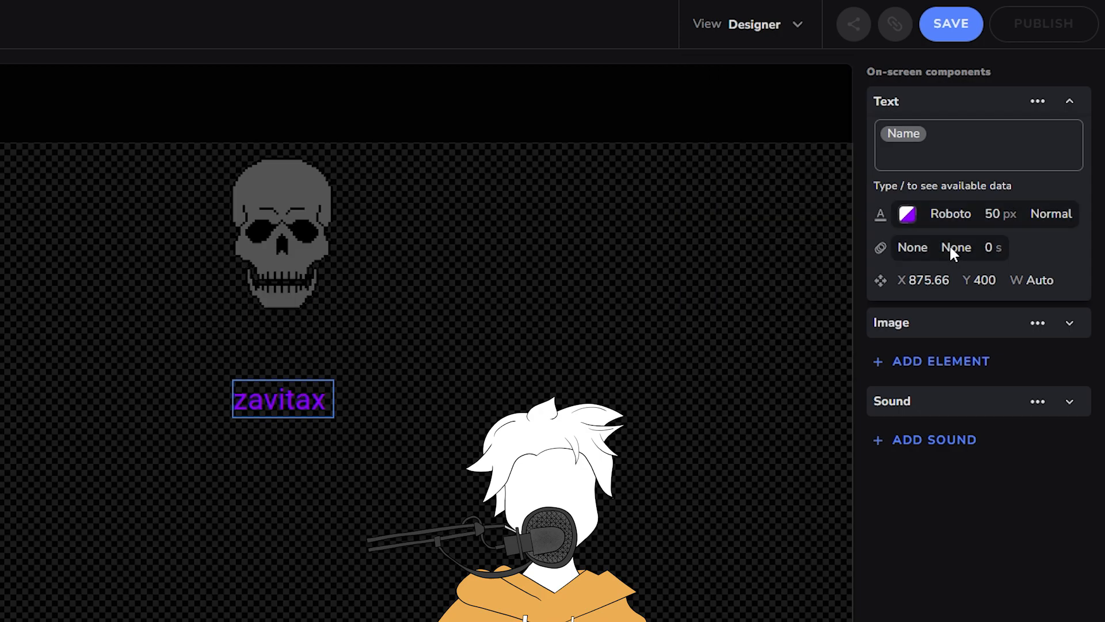
Set the name text's animation duration to 5 seconds without choosing an in or out animation.
left_click(948, 246)
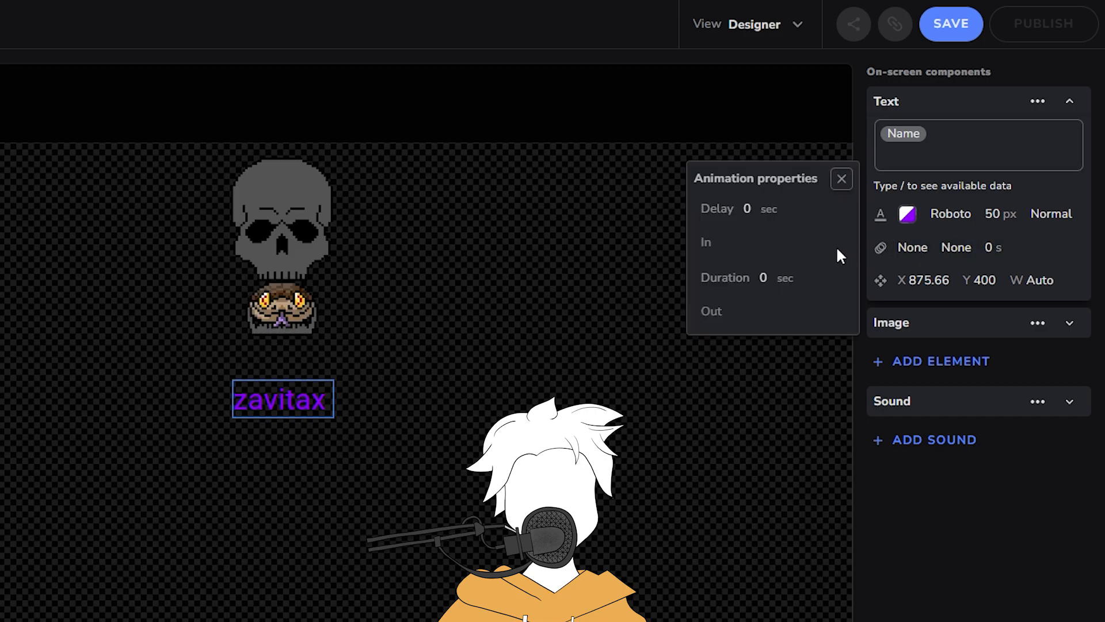
left_click(741, 241)
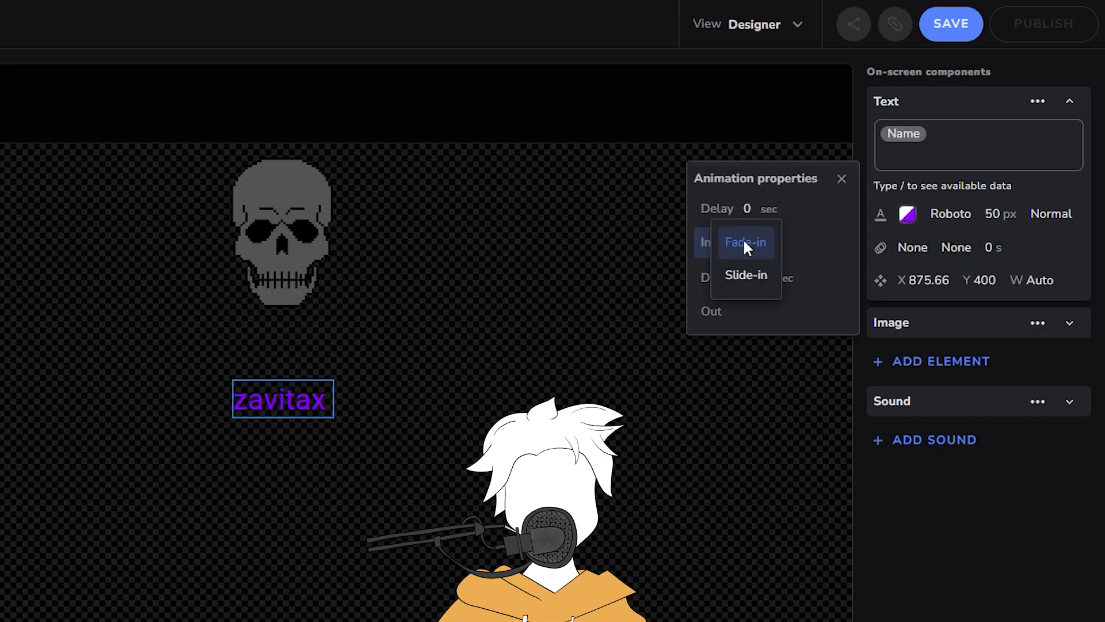
left_click(817, 241)
left_click(766, 278)
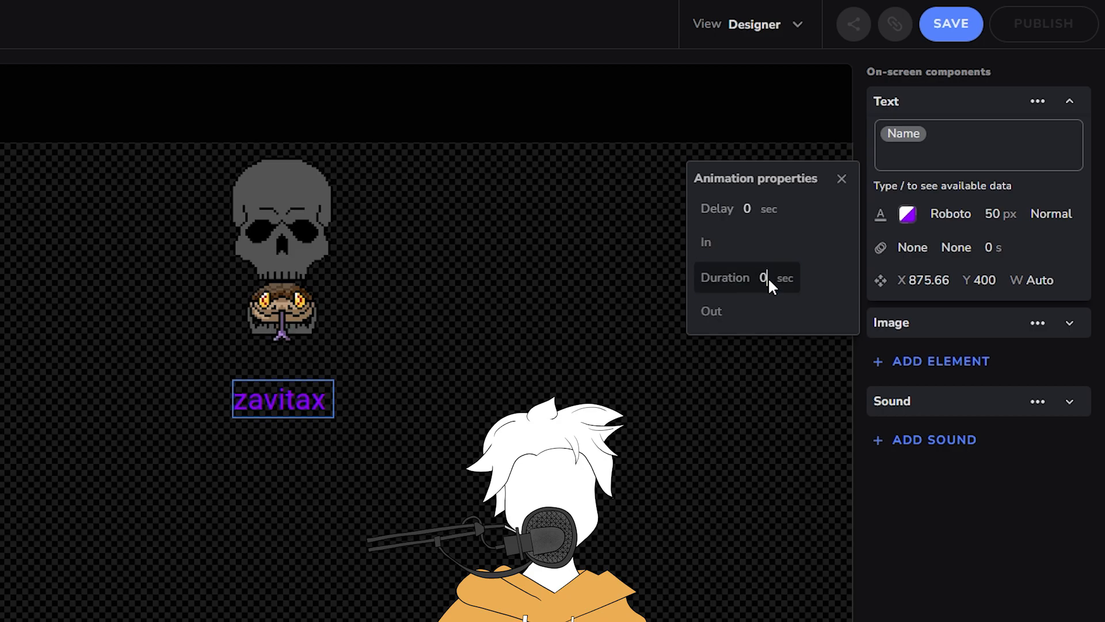
key("BackSpace")
type("5")
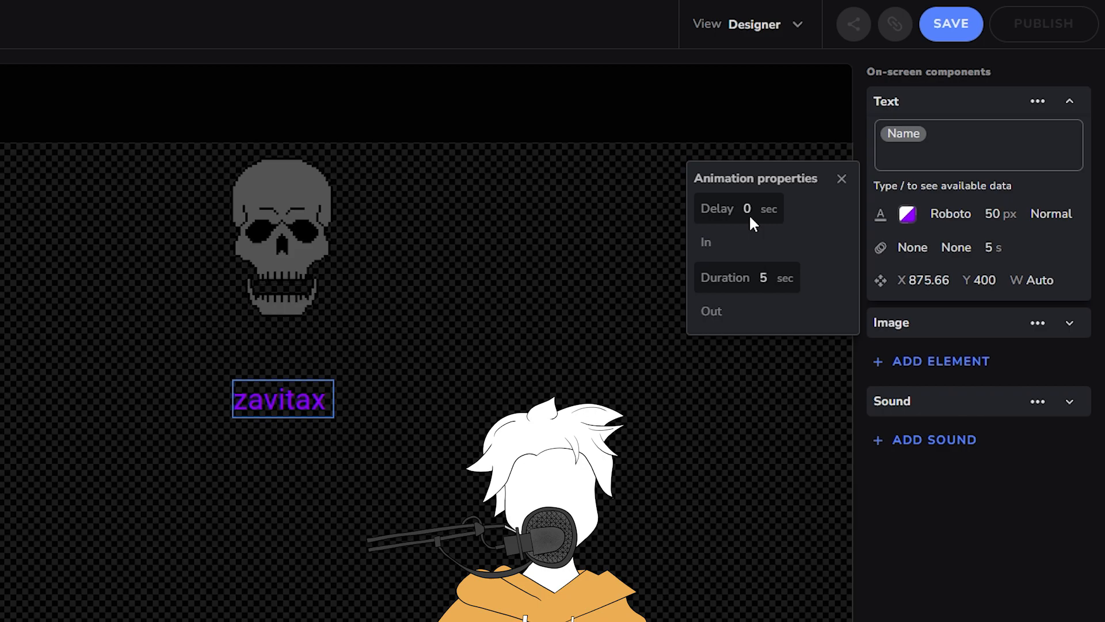
Set the name text's alignment to Center and its width to Wrap at 800 px.
left_click(932, 279)
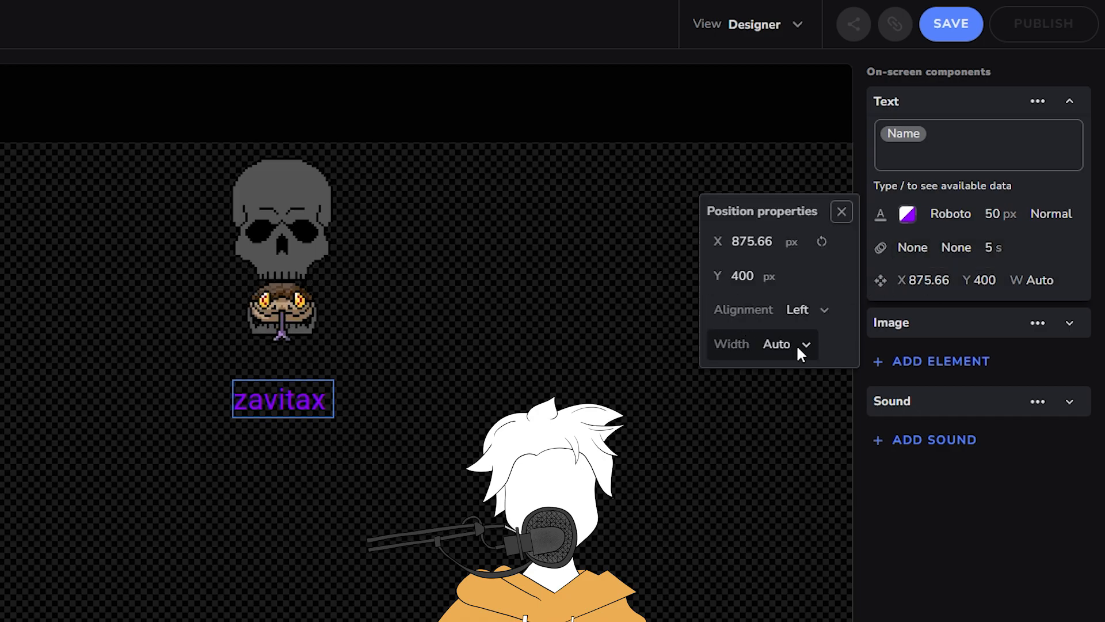
left_click(808, 310)
left_click(812, 274)
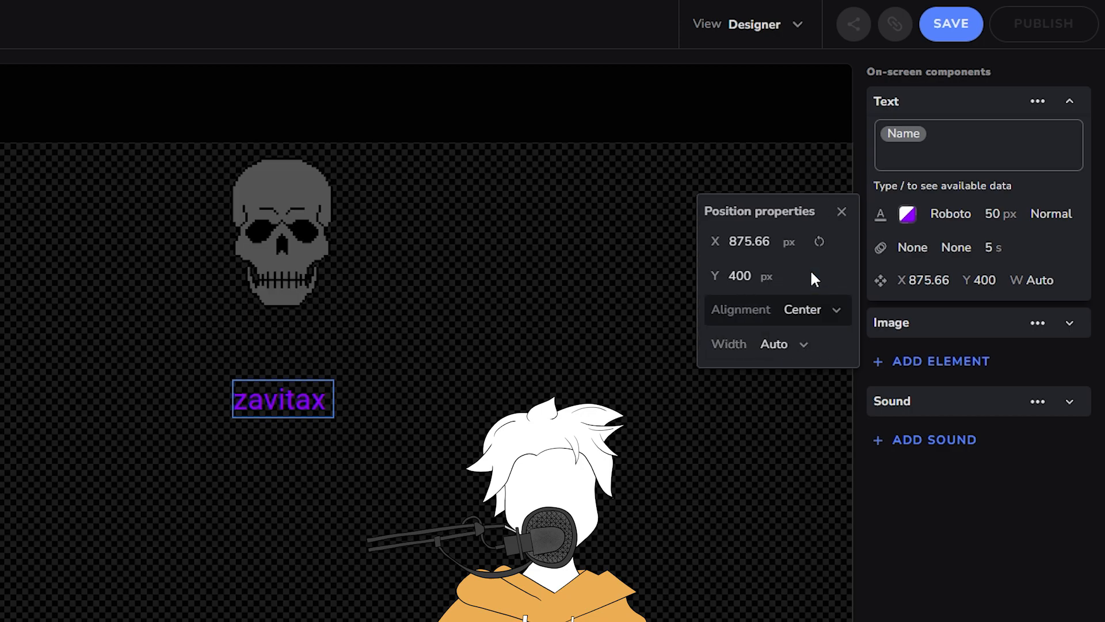
left_click(774, 341)
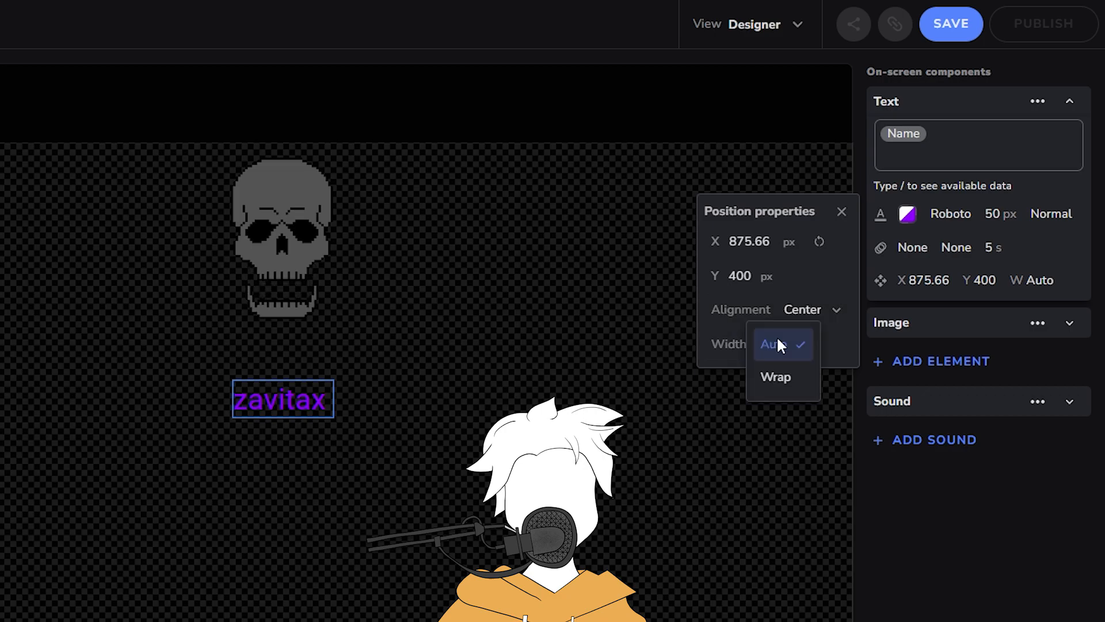
left_click(788, 382)
double_click(766, 362)
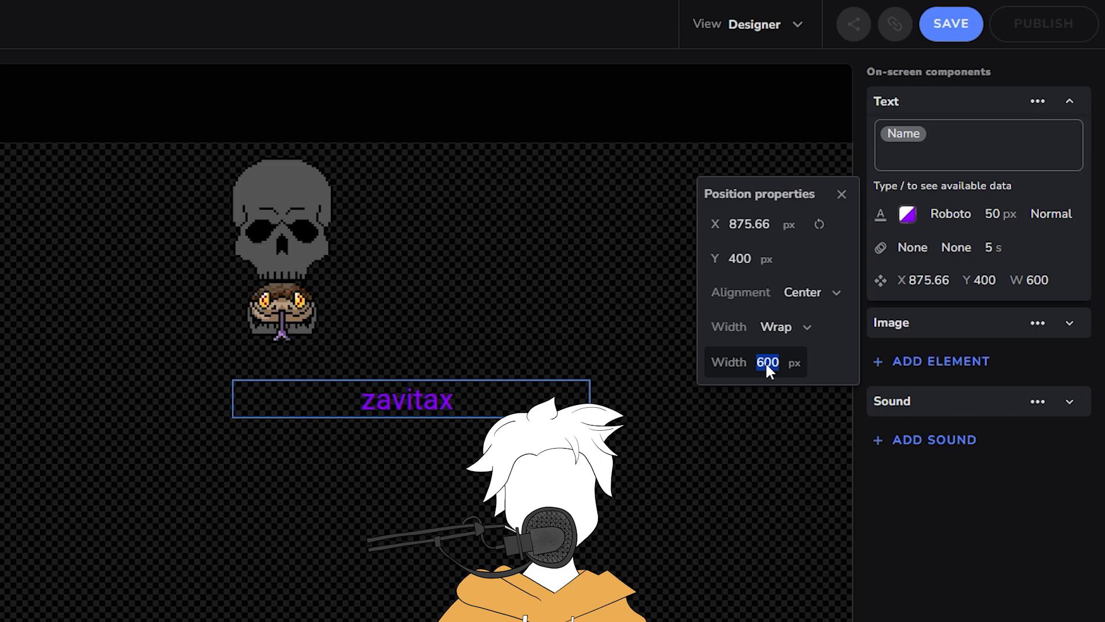
type("800")
left_click(989, 517)
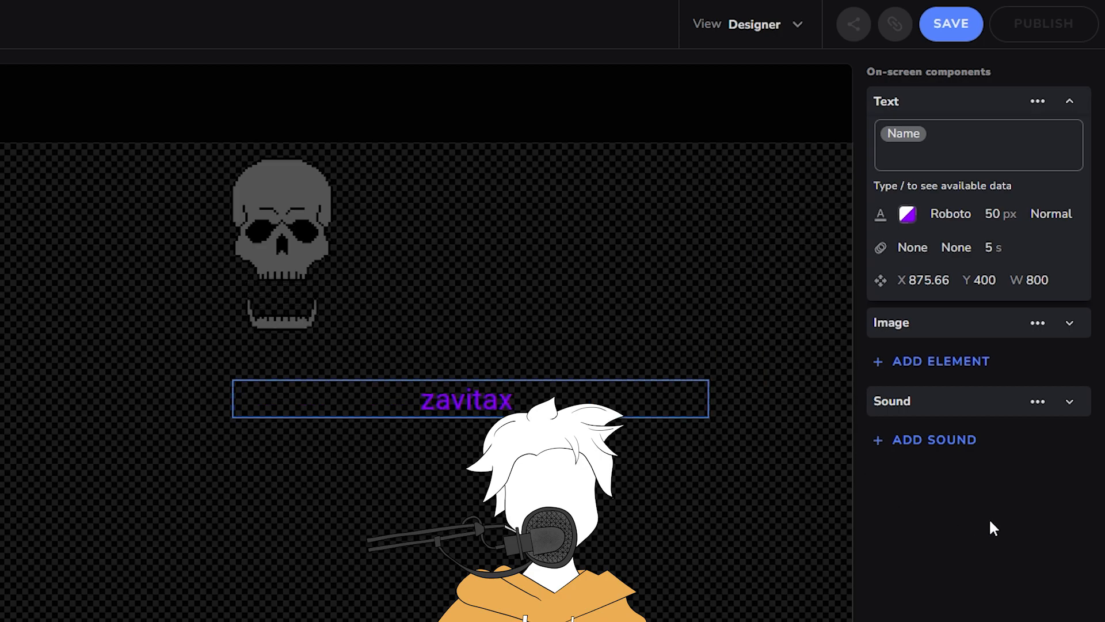
Move the widened name text back beneath the skull at X 560, Y 400 and save the alert.
left_click_drag(483, 406, 288, 396)
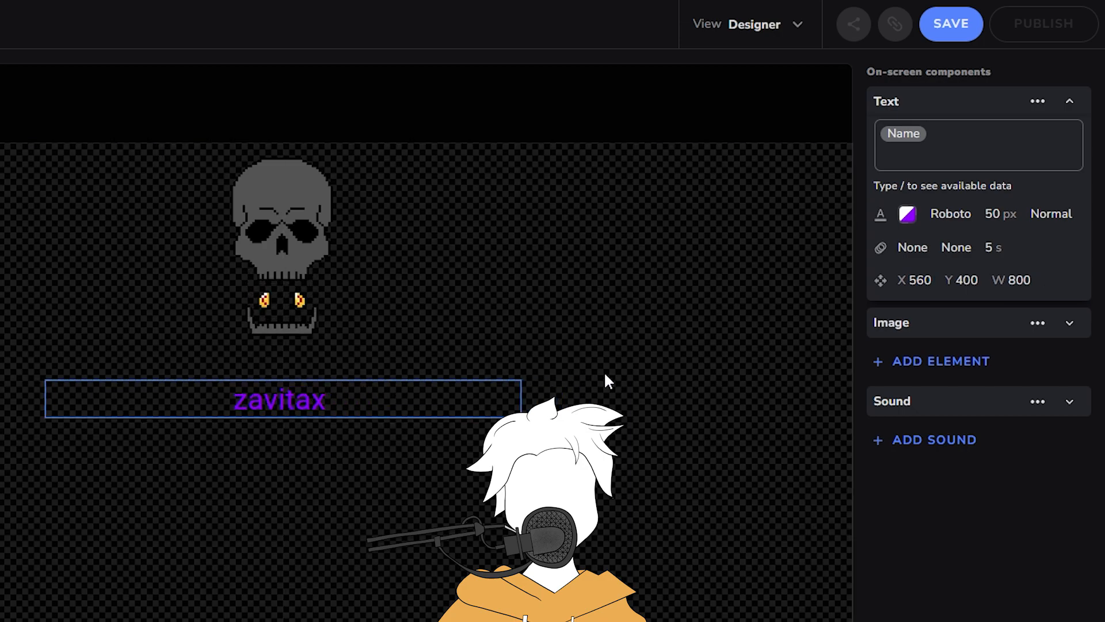
left_click(575, 317)
left_click(958, 29)
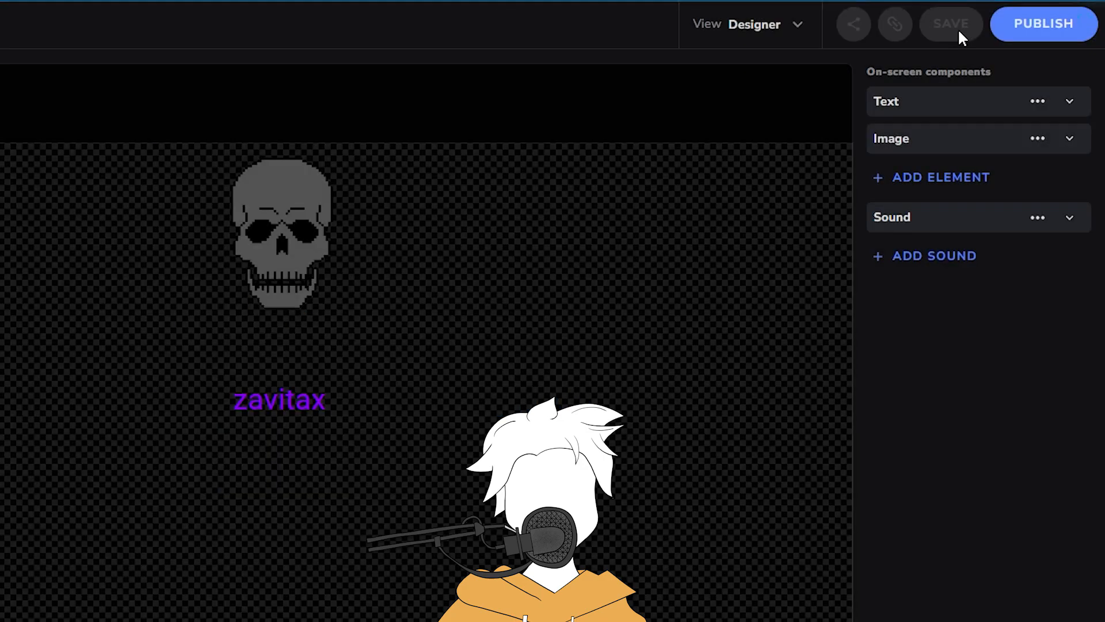
Add a second text element reading "Become follower of" with "You Know Who" on a new line.
left_click(939, 179)
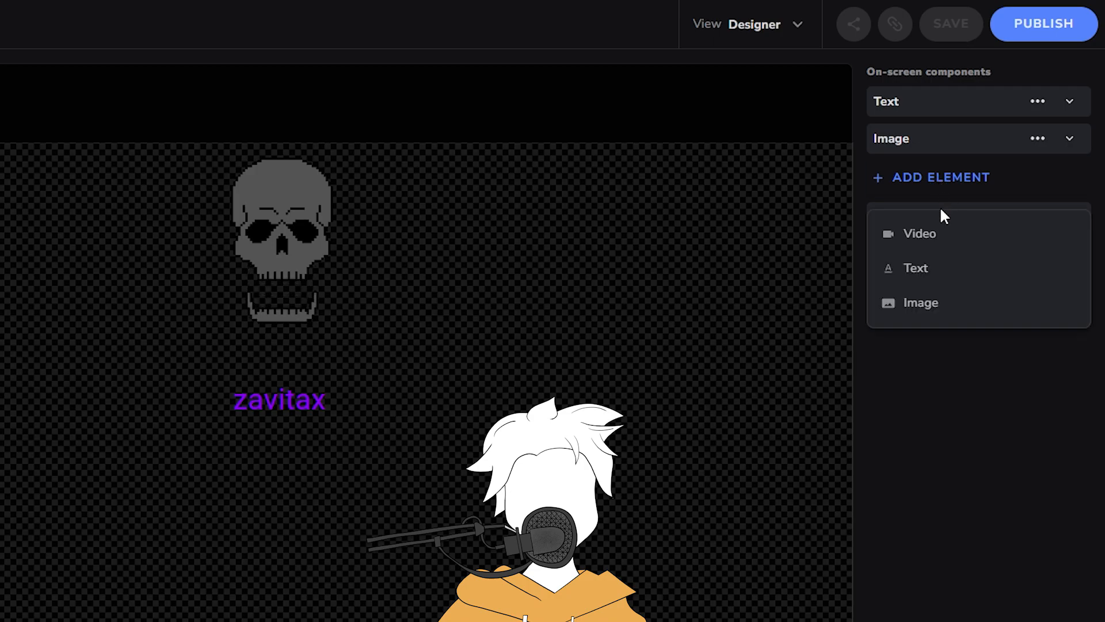
left_click(924, 270)
left_click_drag(973, 141, 881, 143)
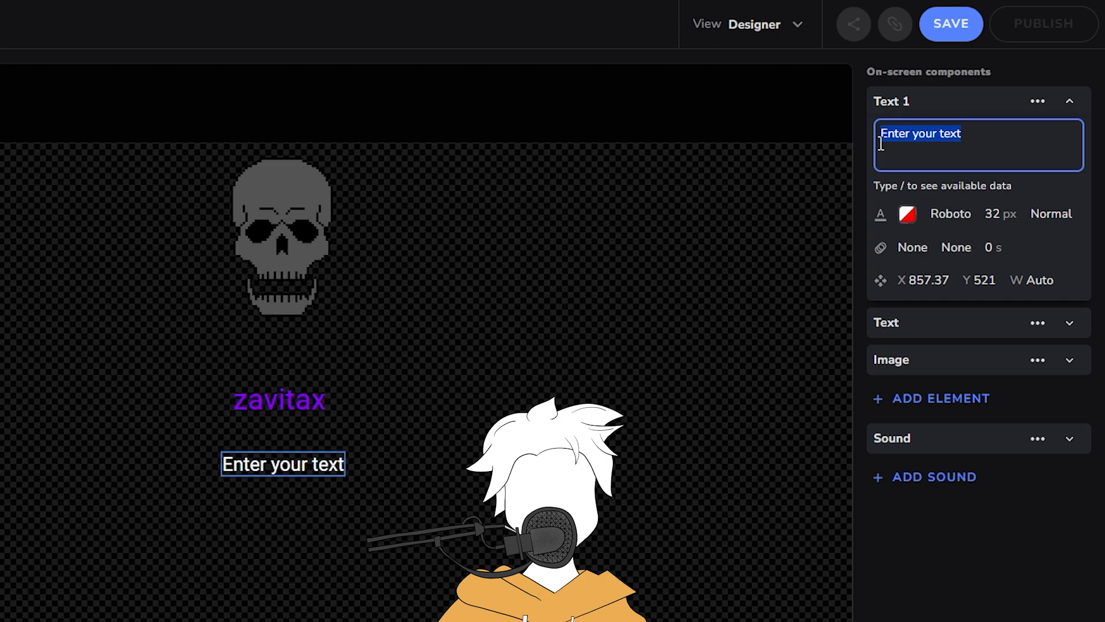
type("Become fo")
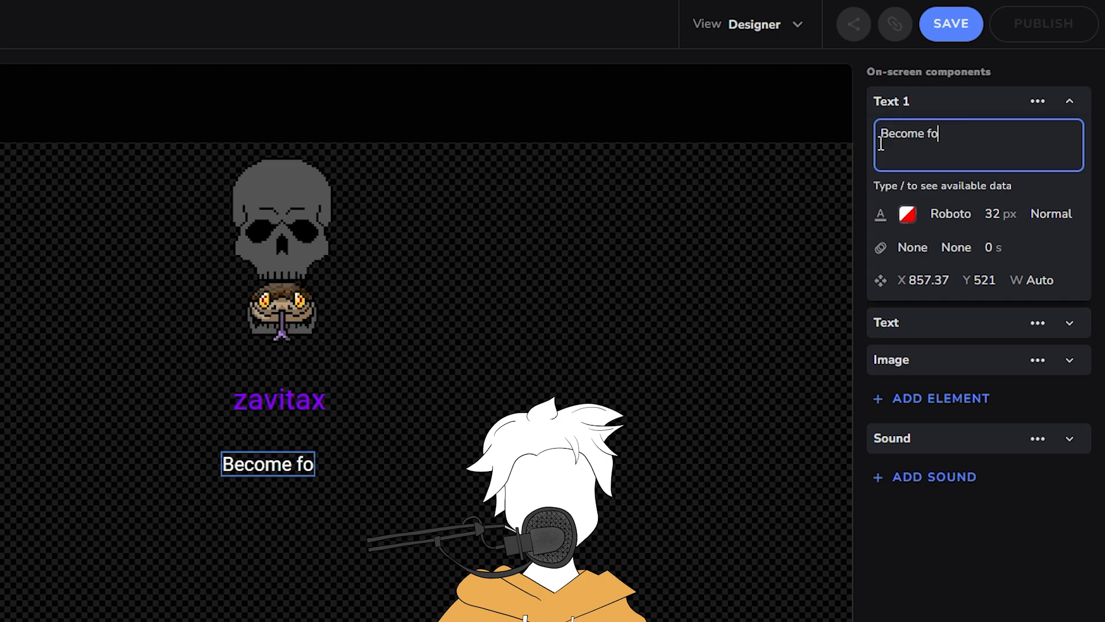
type("llower of")
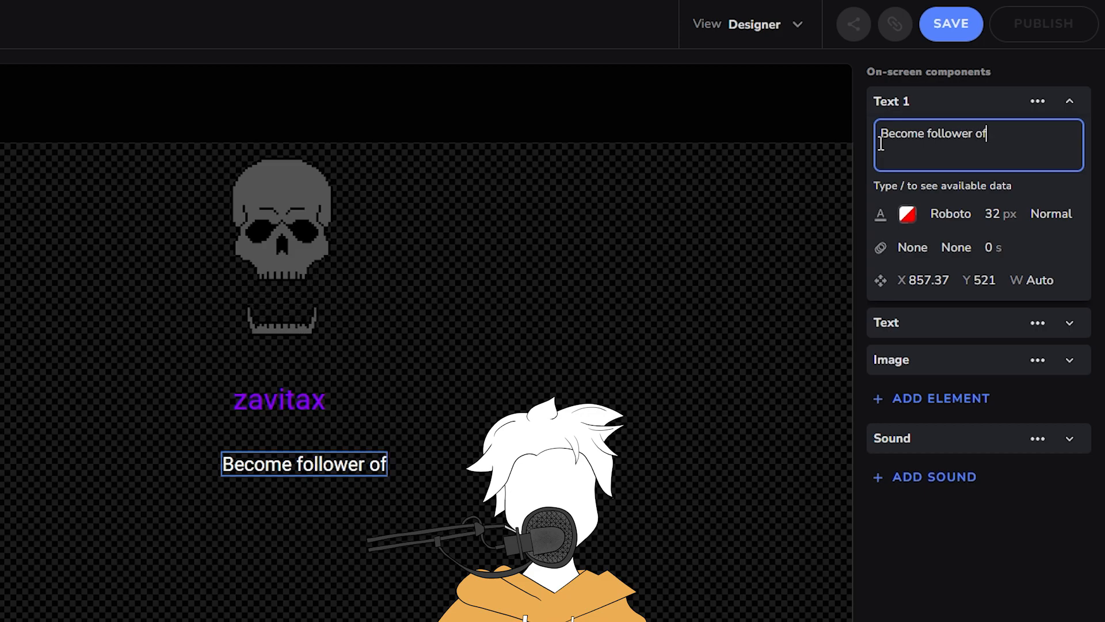
key("Return")
type("Y")
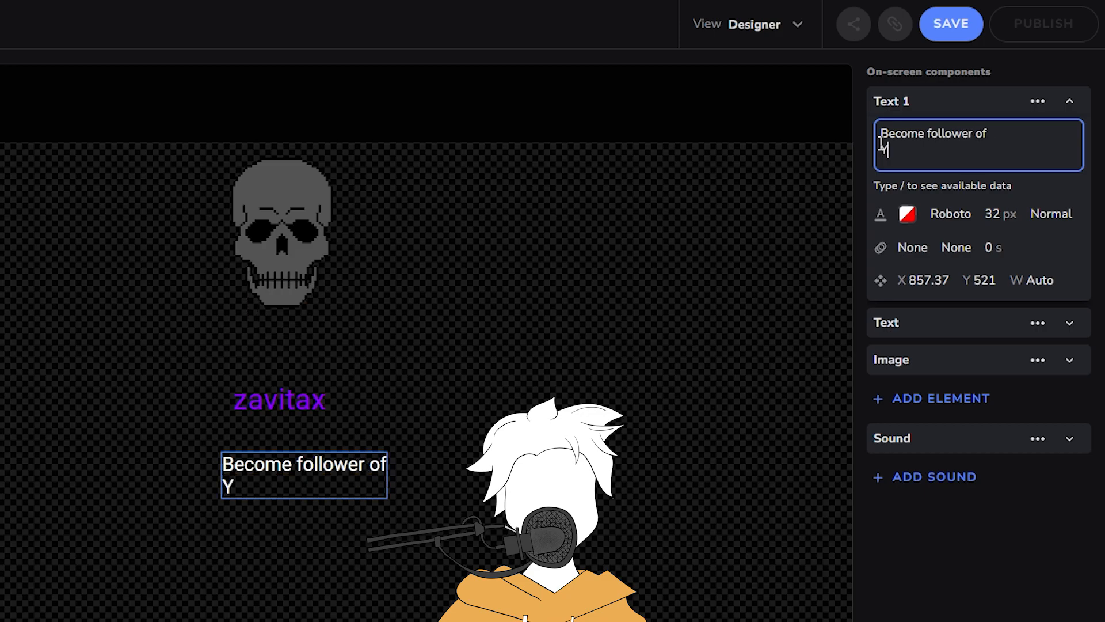
type("ou Know Who")
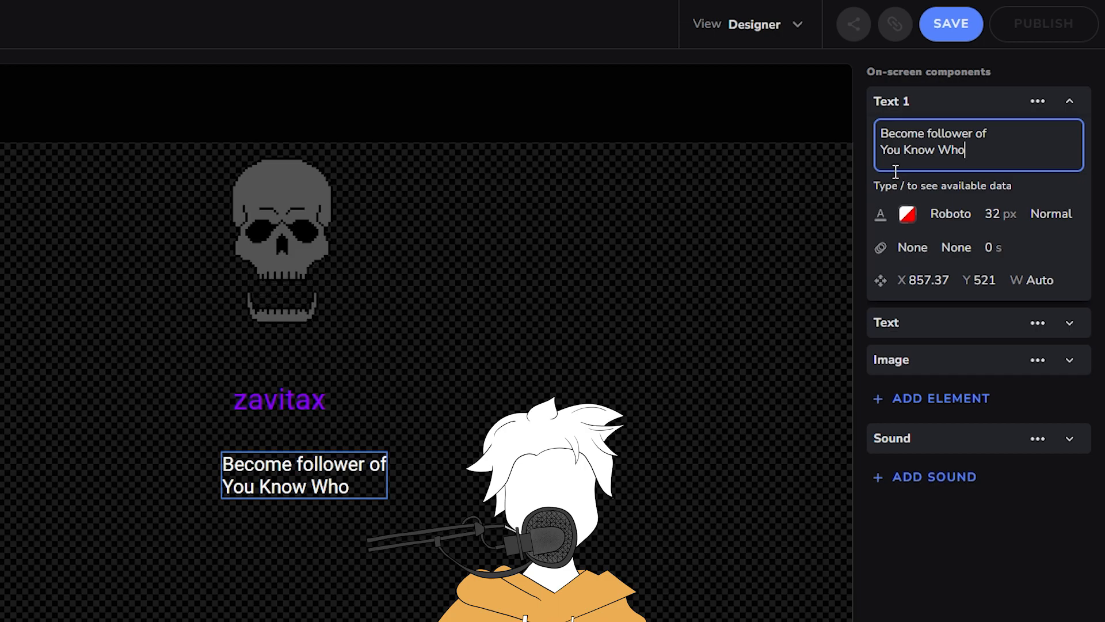
Set the font size of the "Become follower of You Know Who" text to 40 px.
left_click(916, 222)
left_click(750, 140)
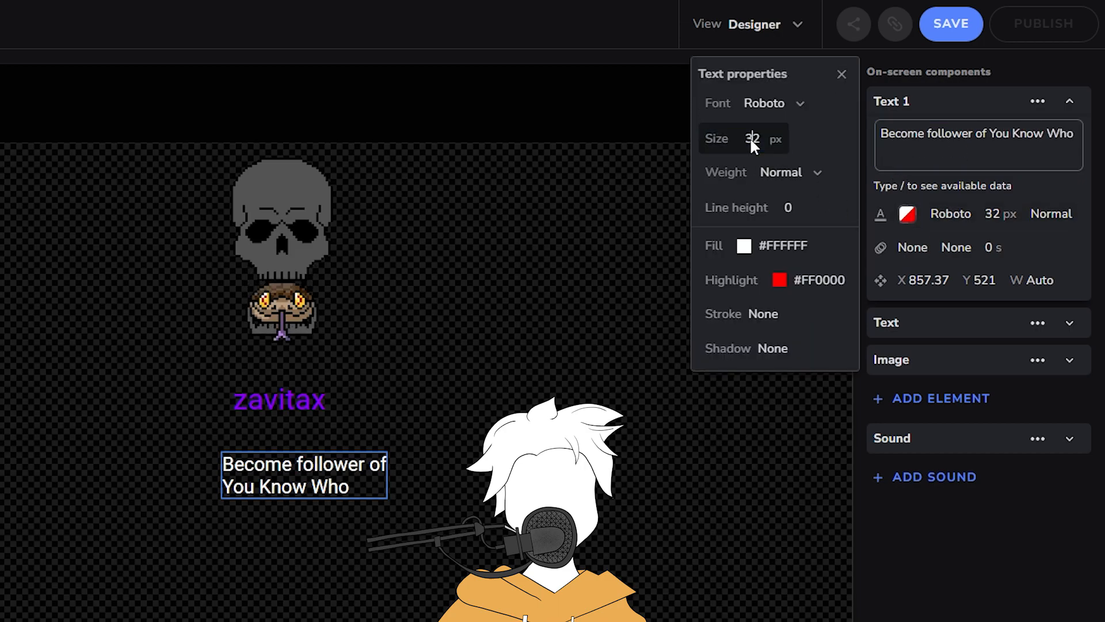
type("40")
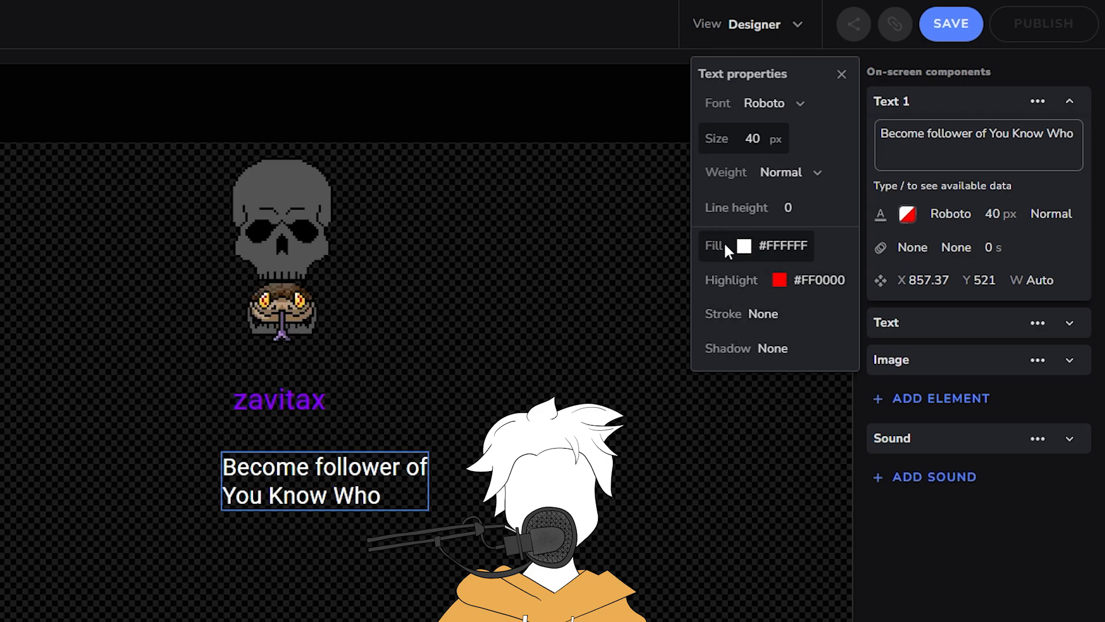
Give the "Become follower of You Know Who" text a red #FF0000 stroke with a width of 1 px.
left_click(755, 316)
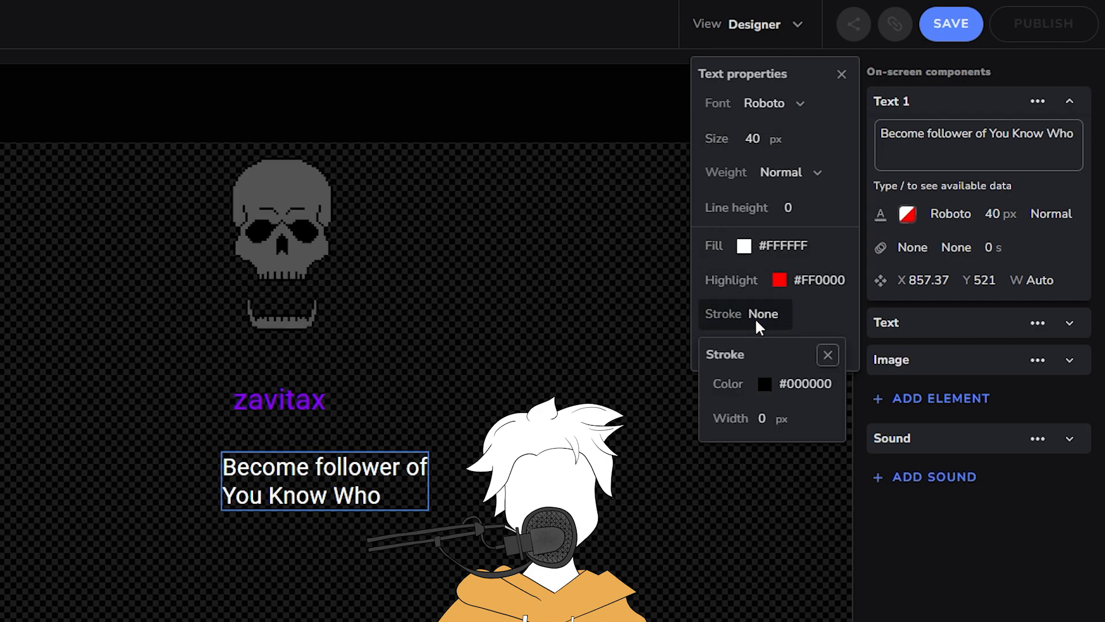
left_click(766, 382)
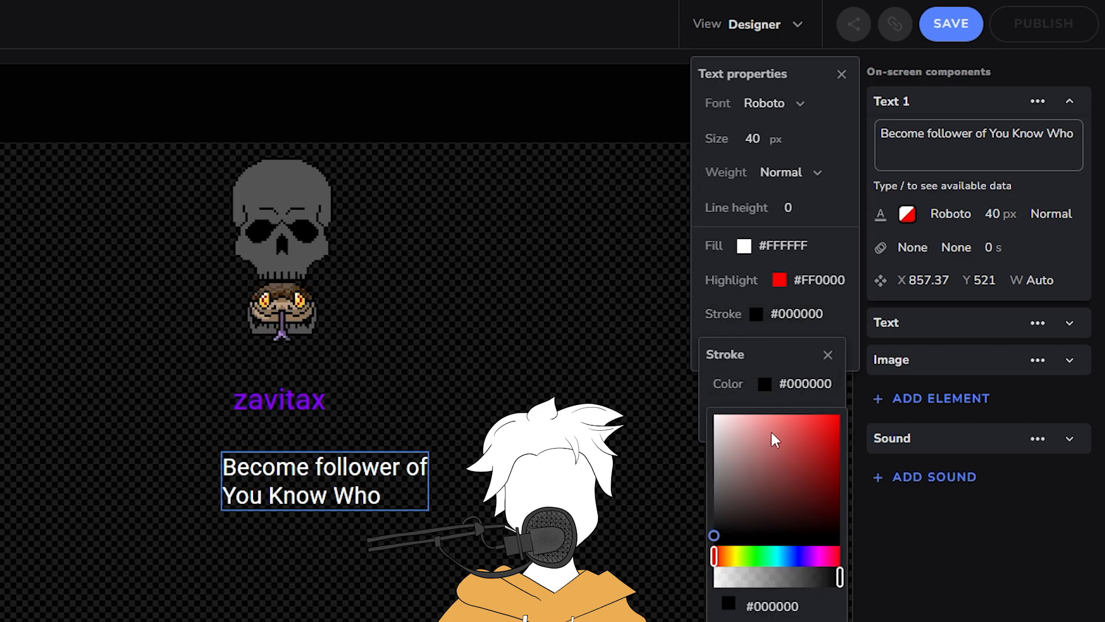
mouse_move(740, 558)
left_mouse_down()
mouse_move(762, 561)
mouse_move(714, 556)
left_mouse_up()
left_click_drag(726, 521, 854, 393)
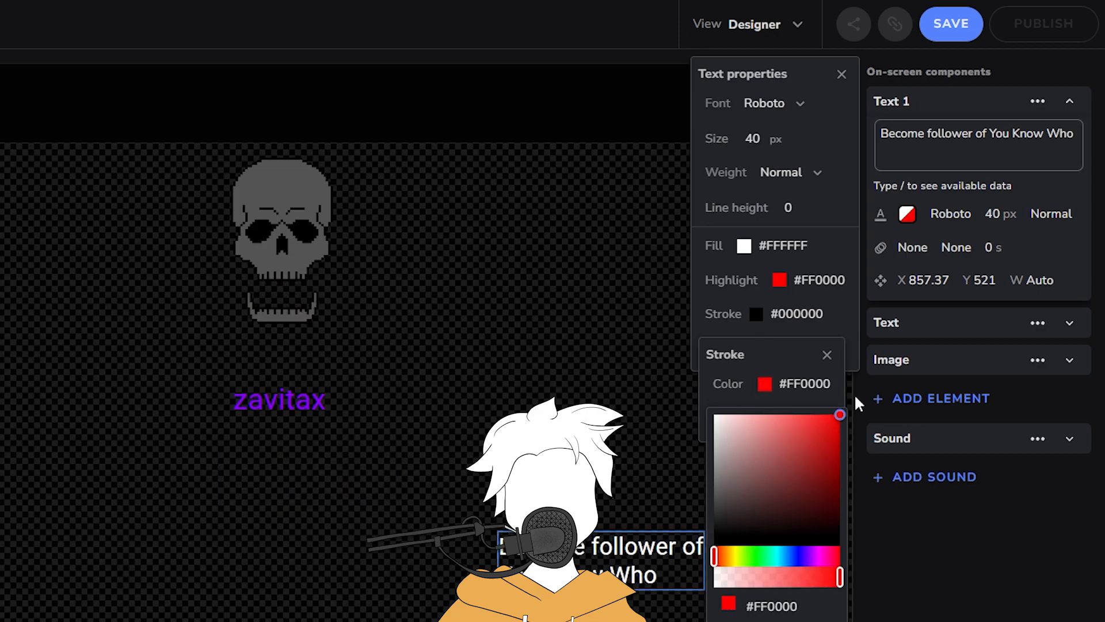
left_click(770, 253)
left_click(764, 312)
left_click(745, 419)
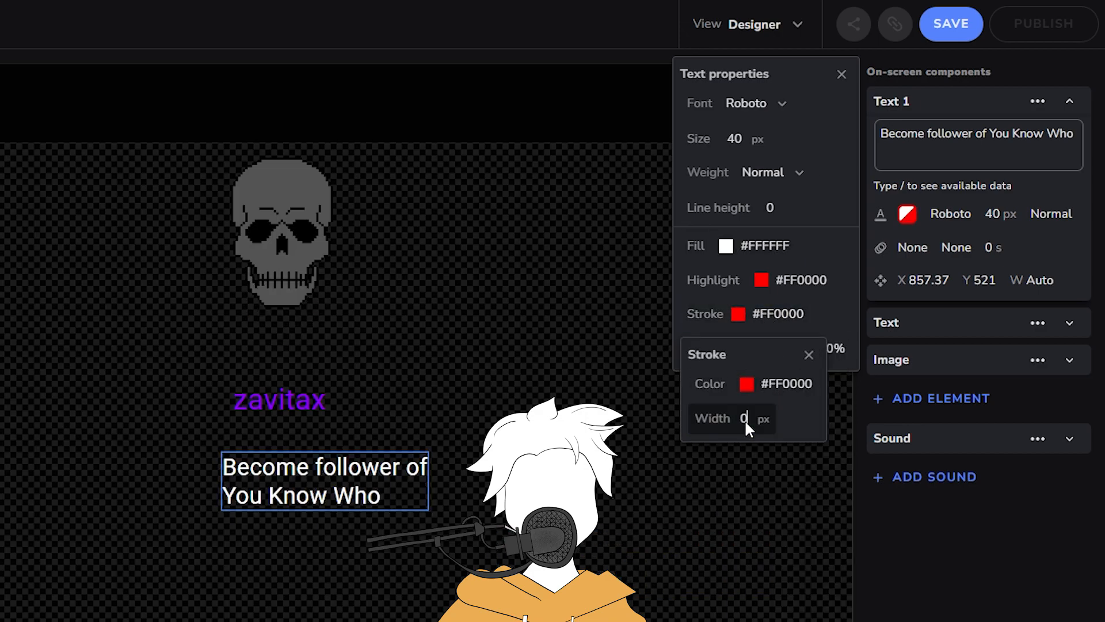
key("BackSpace")
type("1")
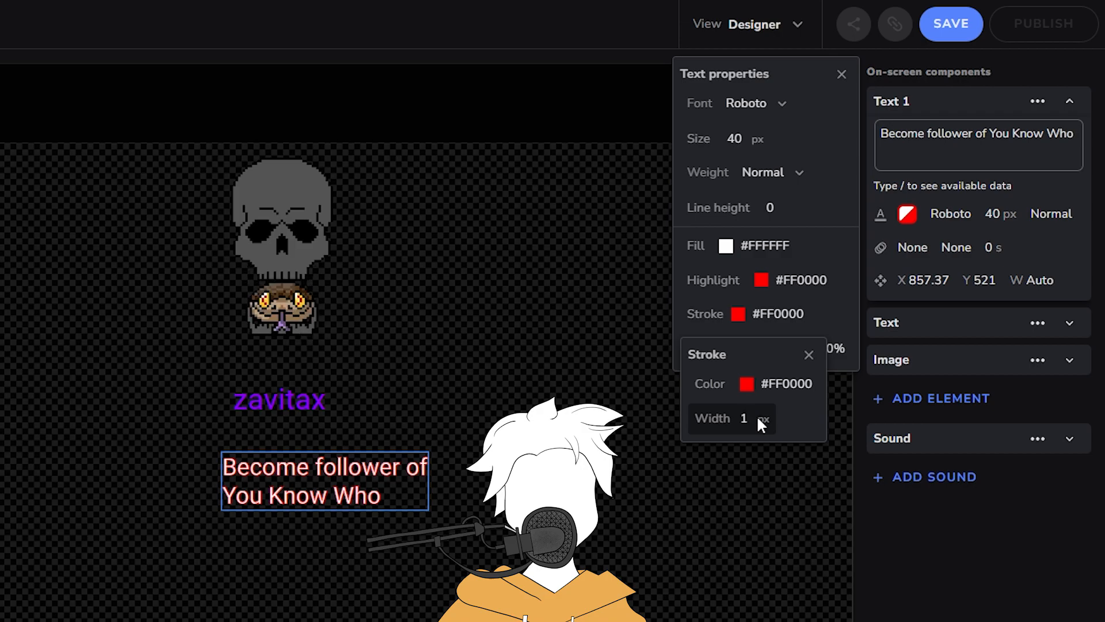
Set the second text's stroke width to 0 px and close its text properties.
key("BackSpace")
type("0")
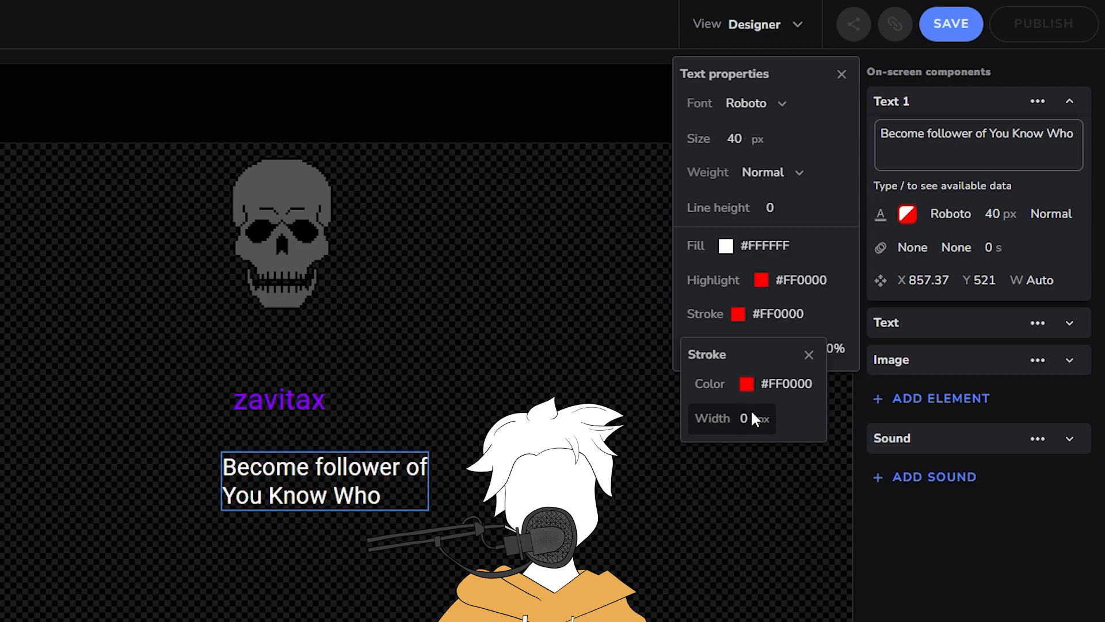
left_click(809, 356)
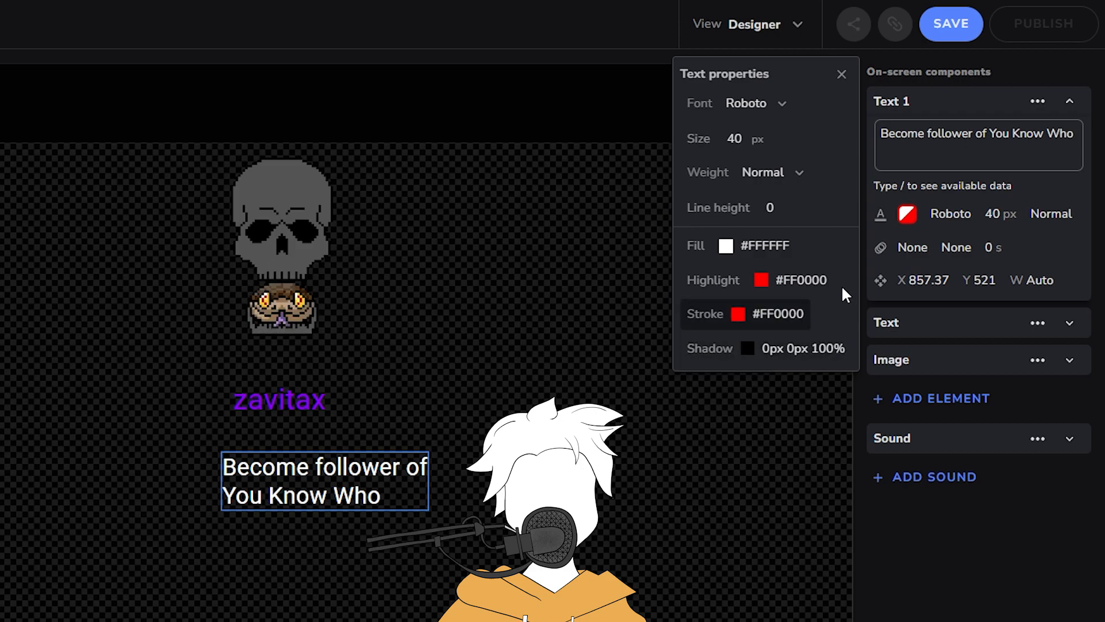
left_click(841, 74)
Set the animation duration of the "Become follower of You Know Who" text to 5 seconds.
left_click(914, 247)
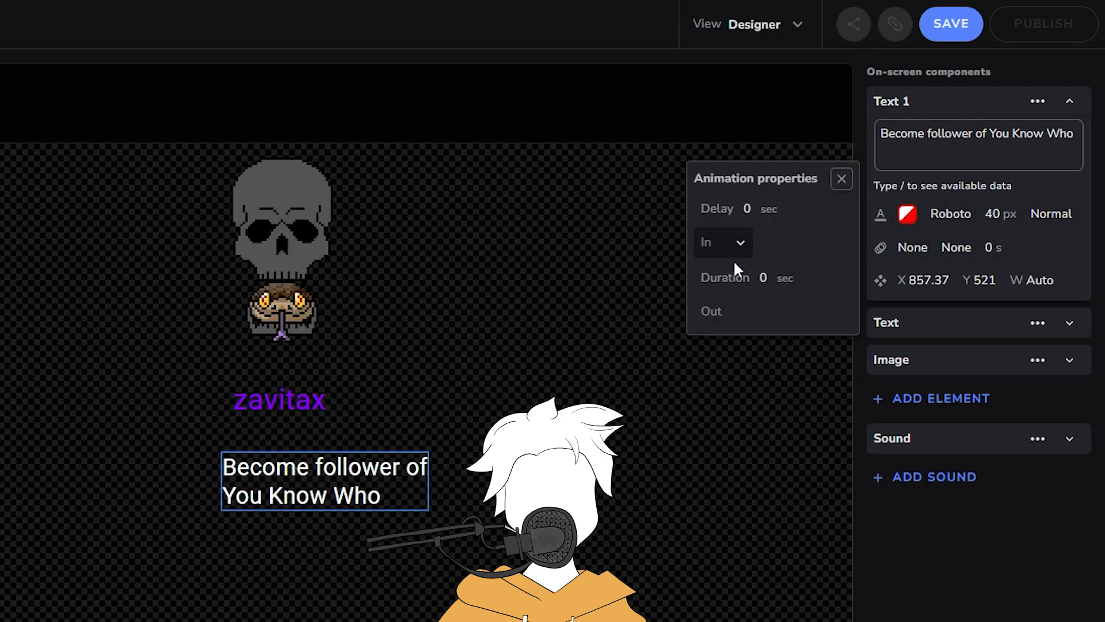
left_click(763, 283)
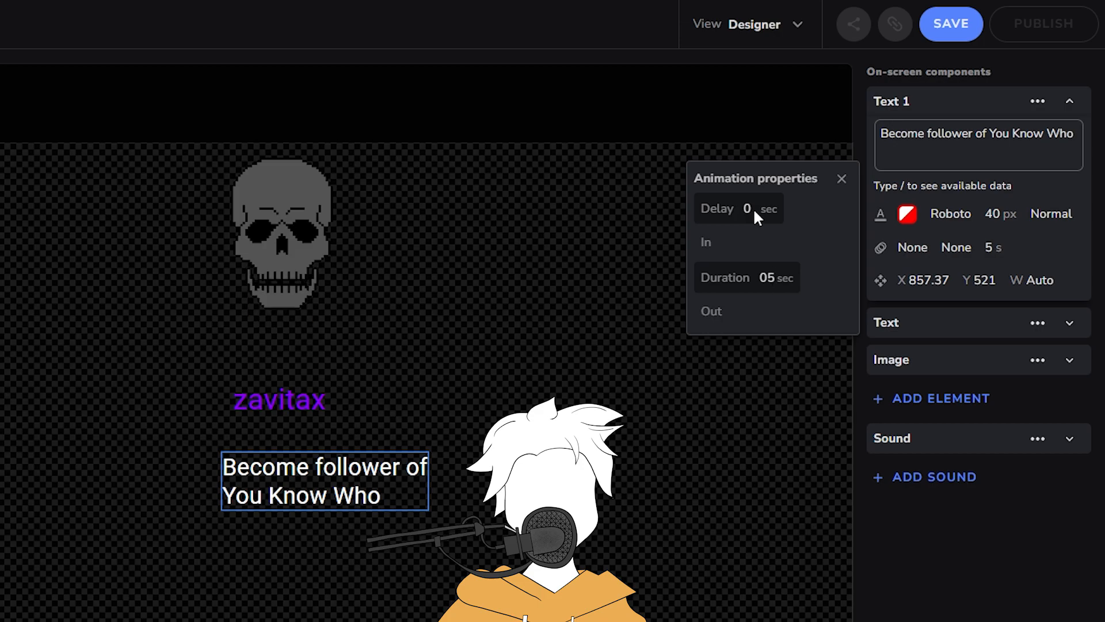
left_click(997, 277)
Set the "Become follower of You Know Who" text to wrap at a width of 600 px with center alignment.
left_click(926, 278)
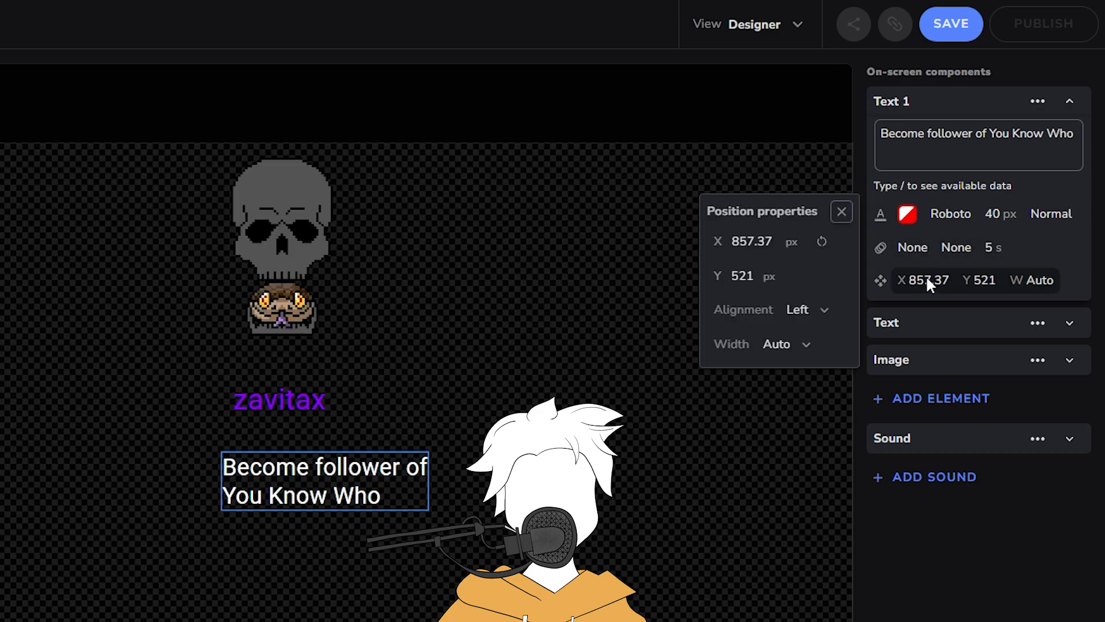
left_click(797, 345)
left_click(796, 374)
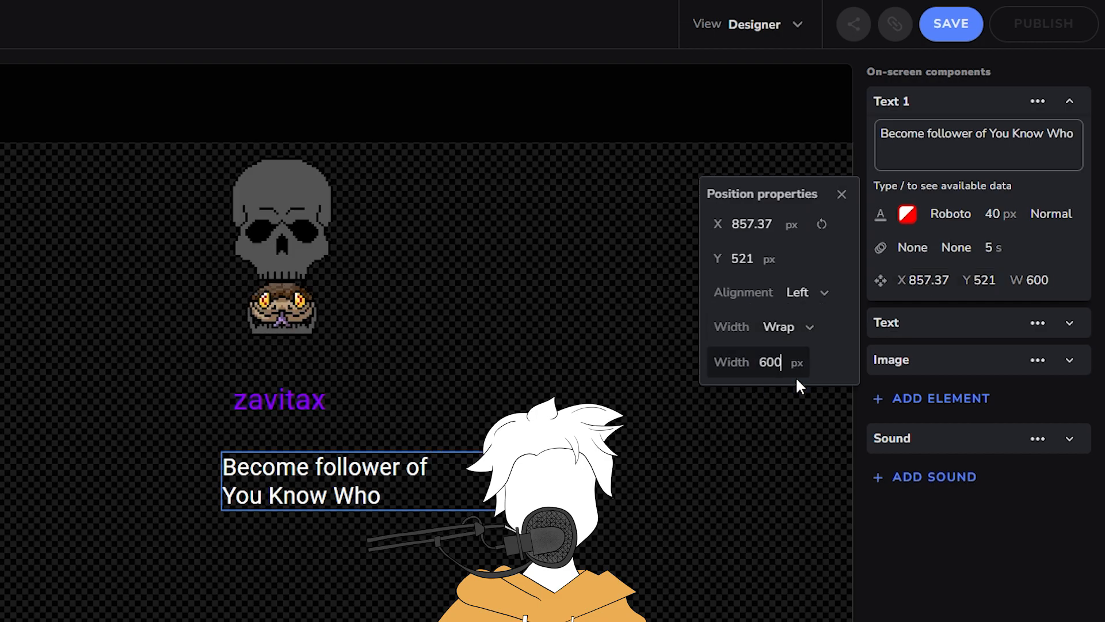
left_click(809, 295)
left_click(806, 257)
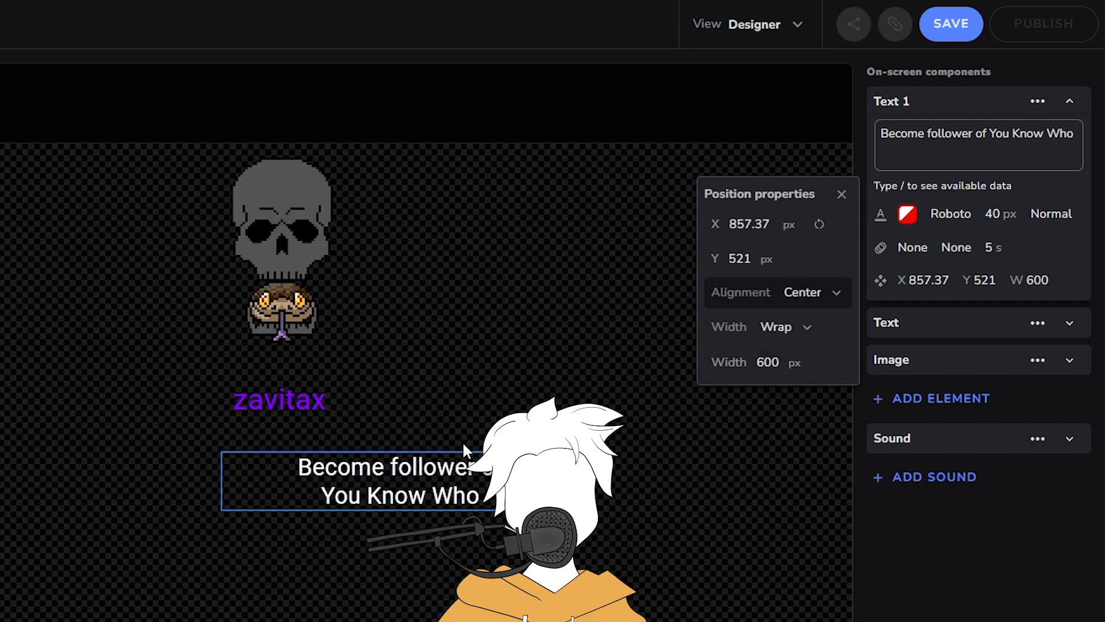
Stack the name text and the message closely under the skull image, with the message at X 660, Y 400, and save the alert.
left_click_drag(457, 462, 302, 406)
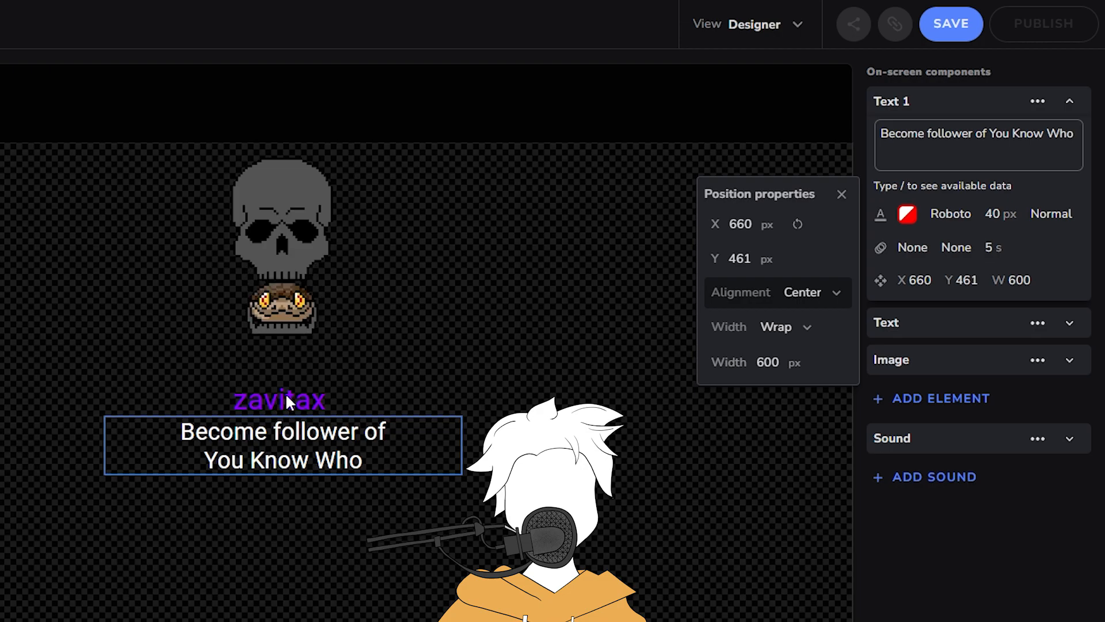
left_click(291, 388)
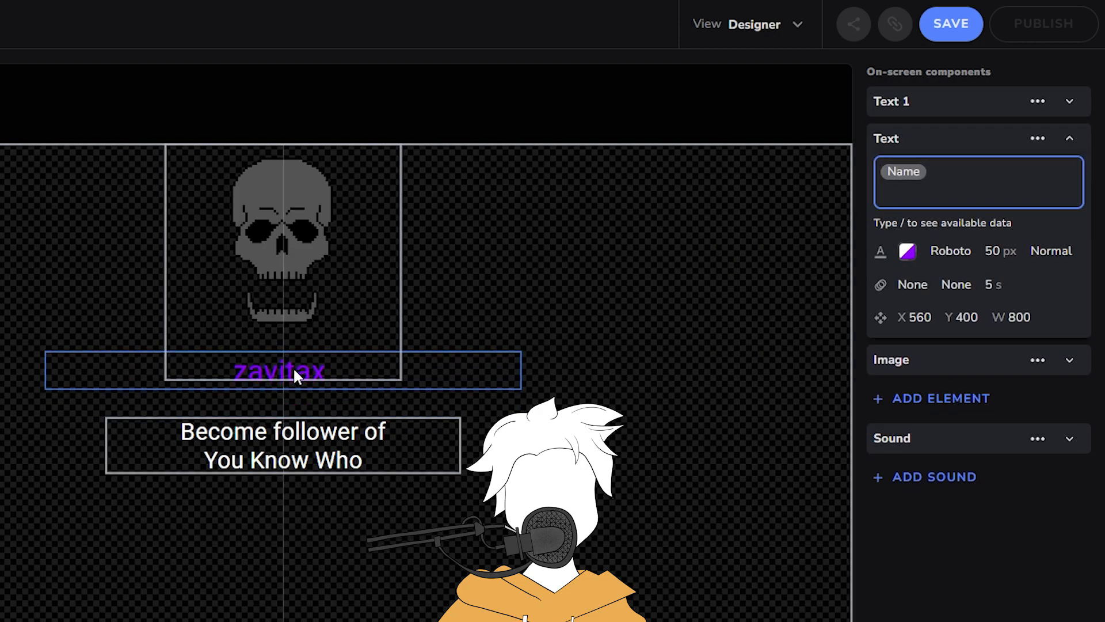
left_click_drag(294, 370, 294, 361)
left_click_drag(291, 451, 298, 427)
left_click(938, 25)
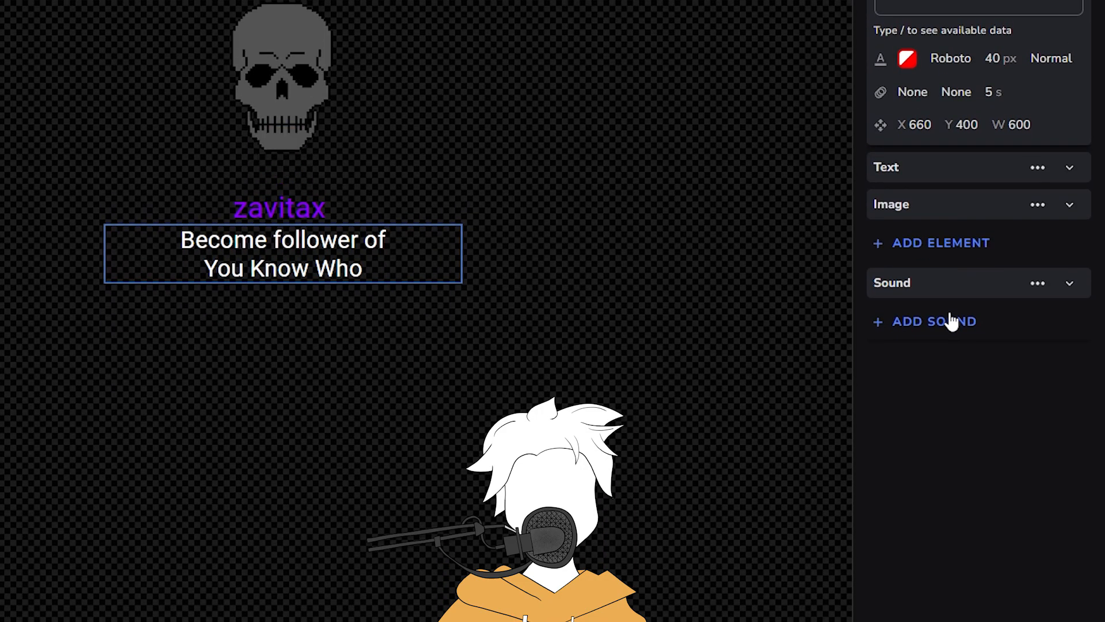
Add an Audio sound, look through the StreamElements sounds and own uploads, and delete the Audio component.
left_click(951, 321)
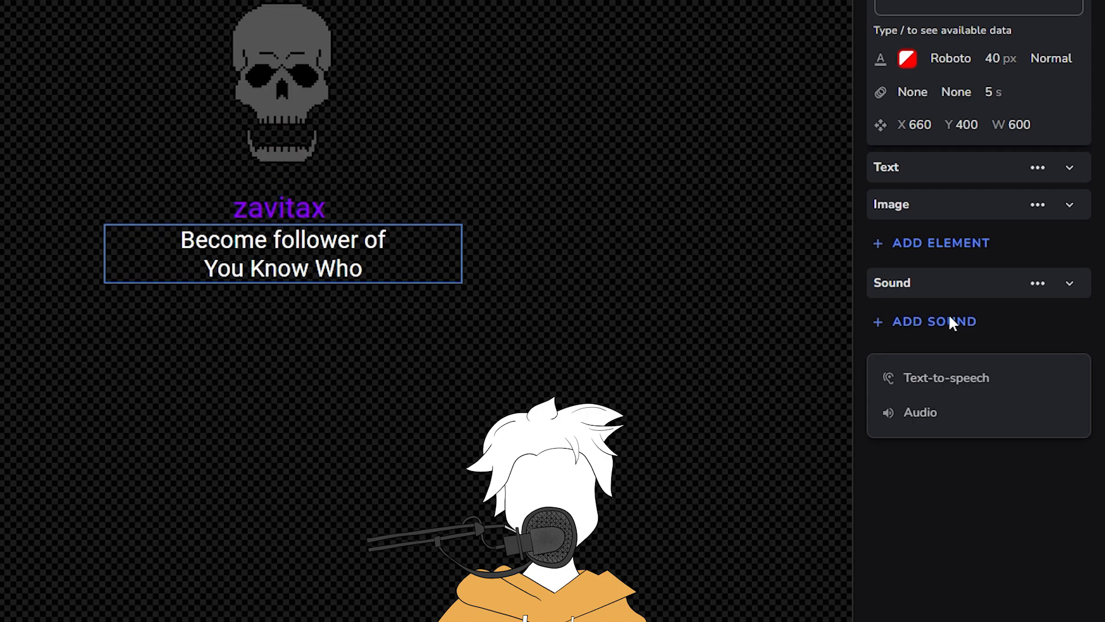
left_click(941, 420)
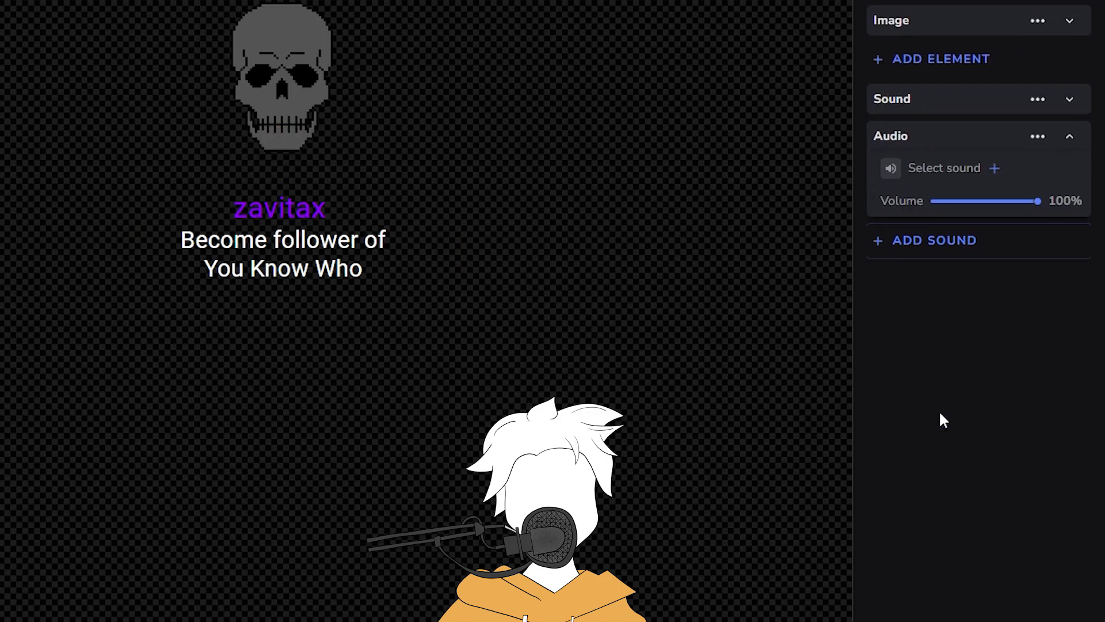
left_click(944, 168)
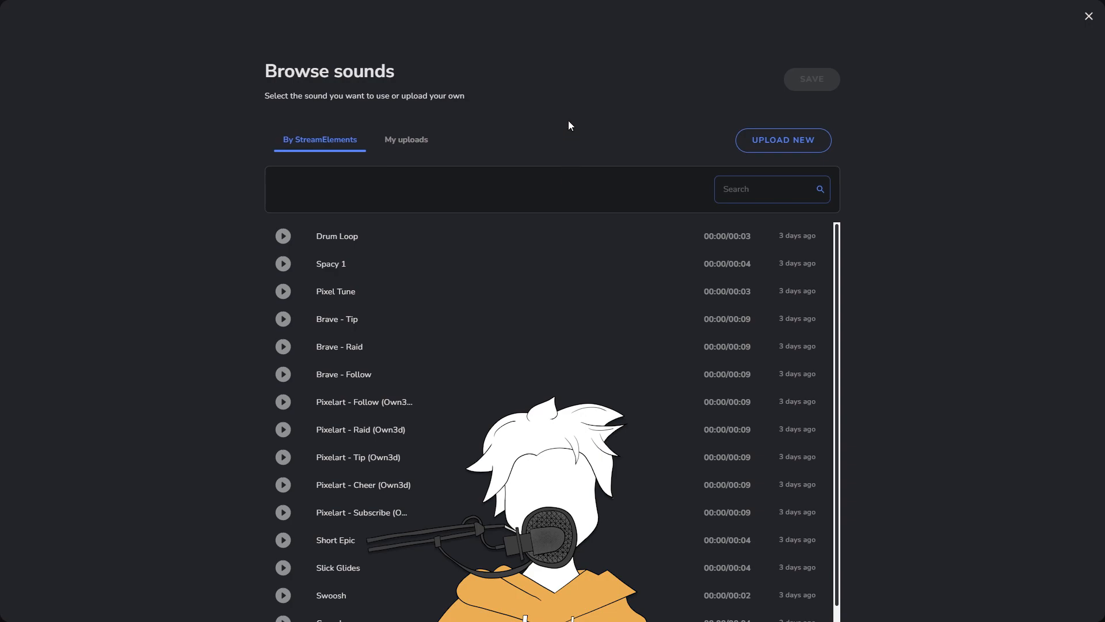
scroll(450, 302, "down", 1)
scroll(461, 579, "up", 1)
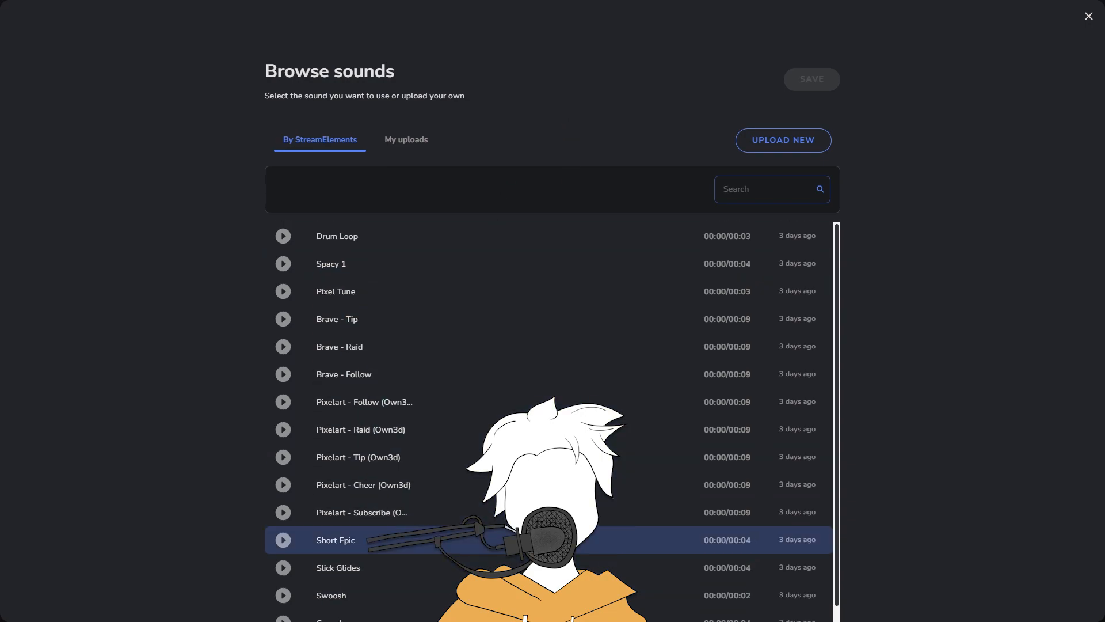
left_click(404, 142)
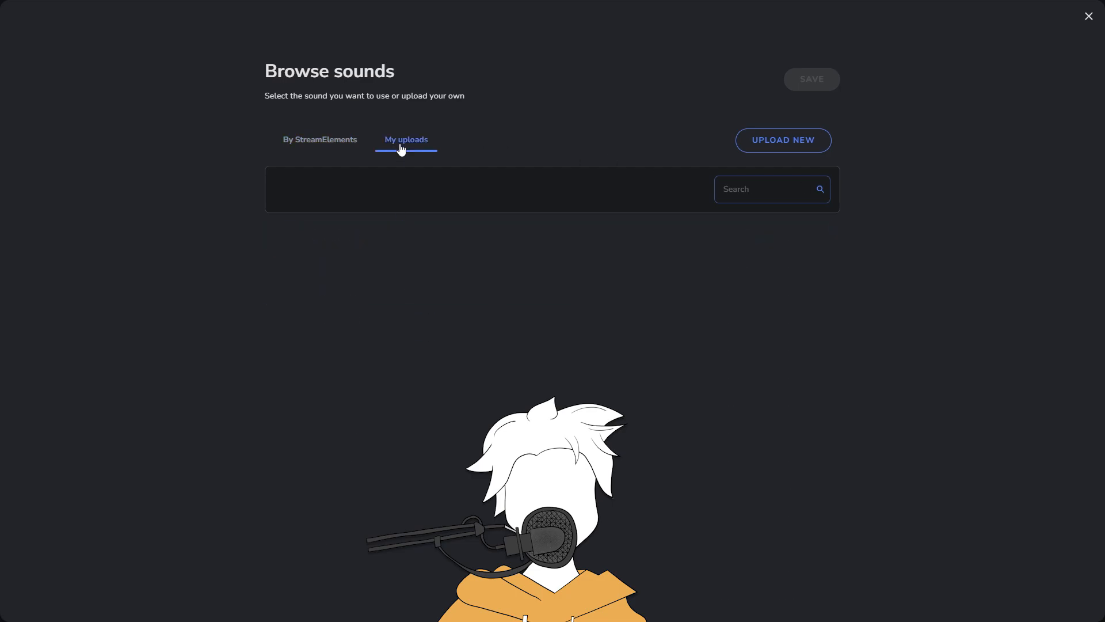
left_click(1089, 17)
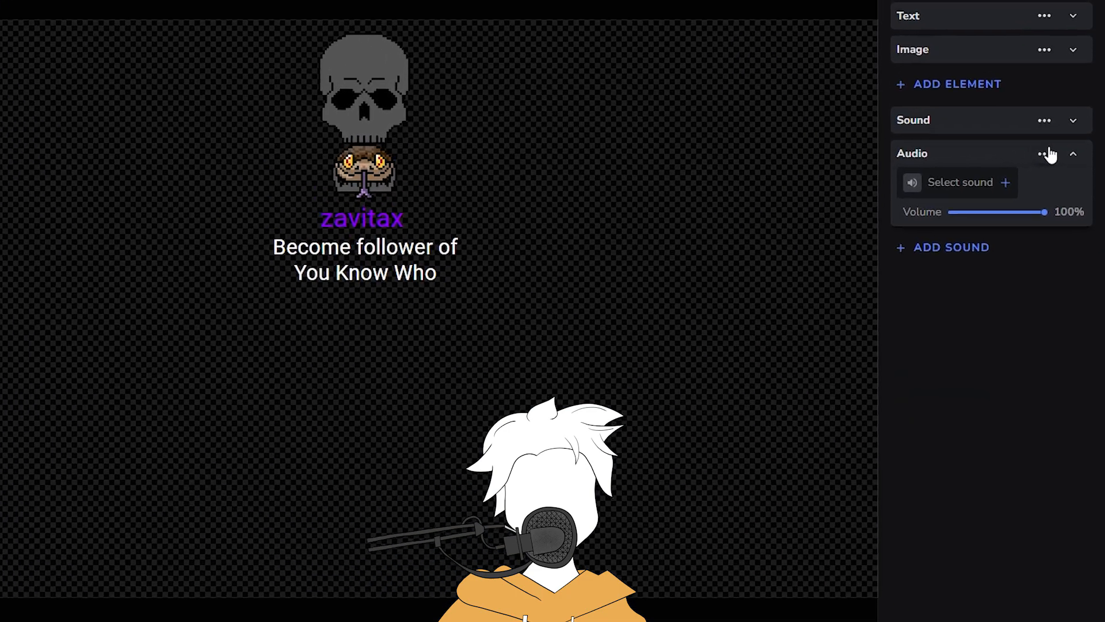
left_click(1037, 137)
left_click(1030, 205)
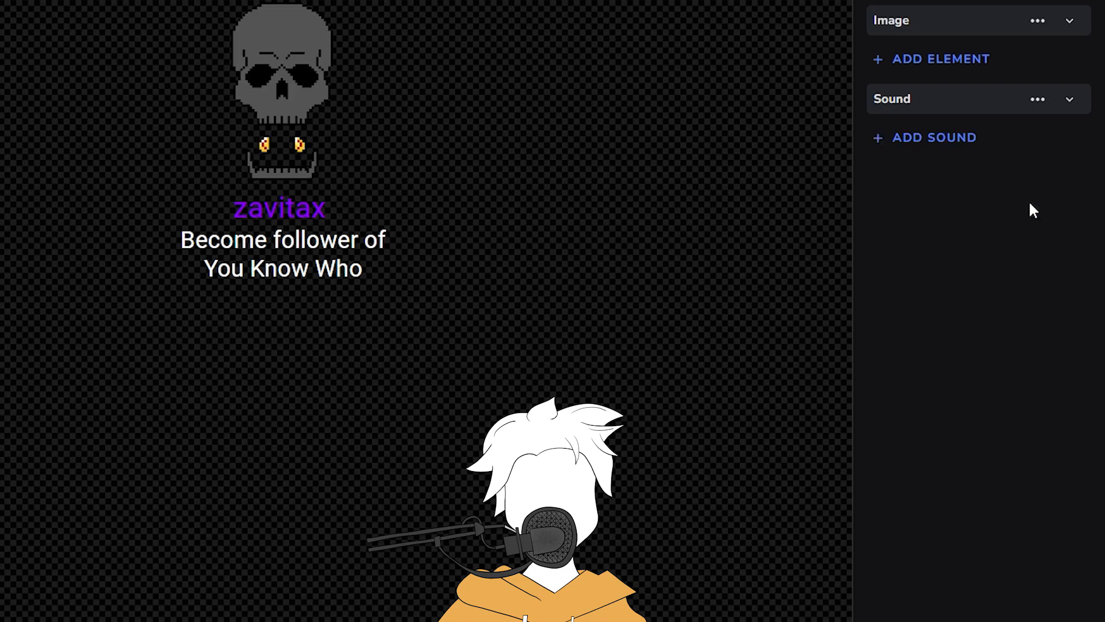
Add a Text-to-speech sound, look through the available voices, and delete the Text-to-speech component.
left_click(950, 138)
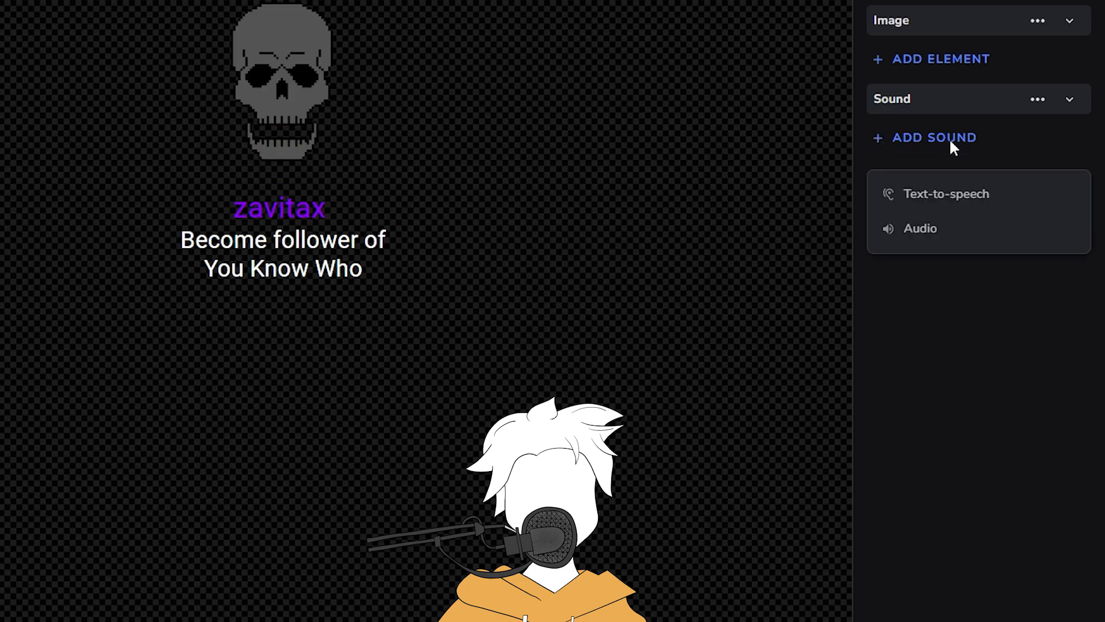
left_click(940, 192)
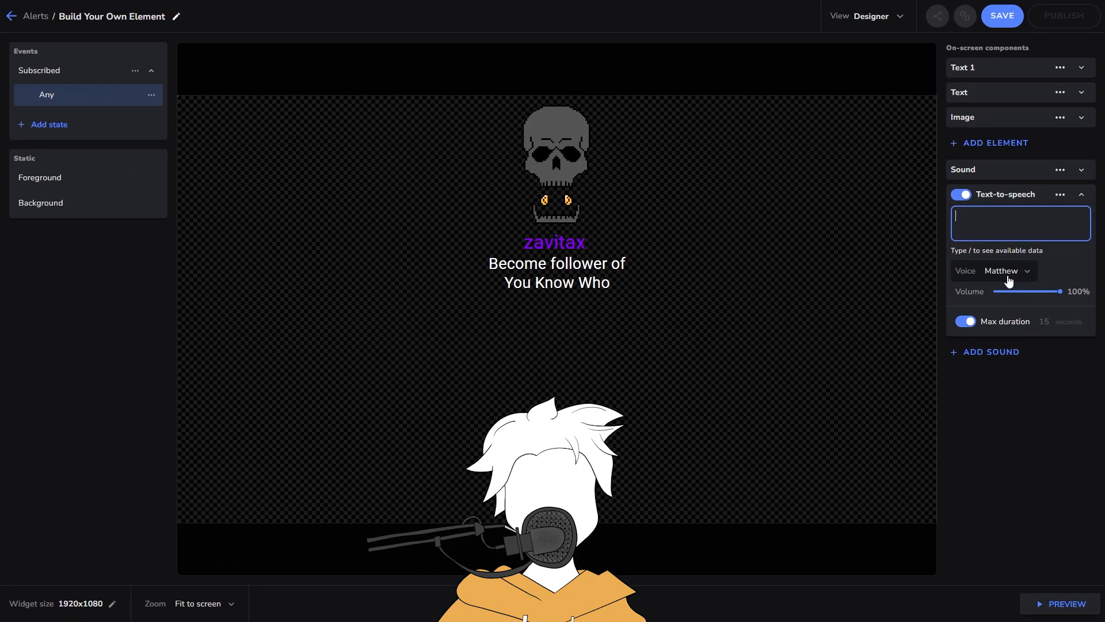
left_click(1009, 280)
scroll(493, 370, "down", 6)
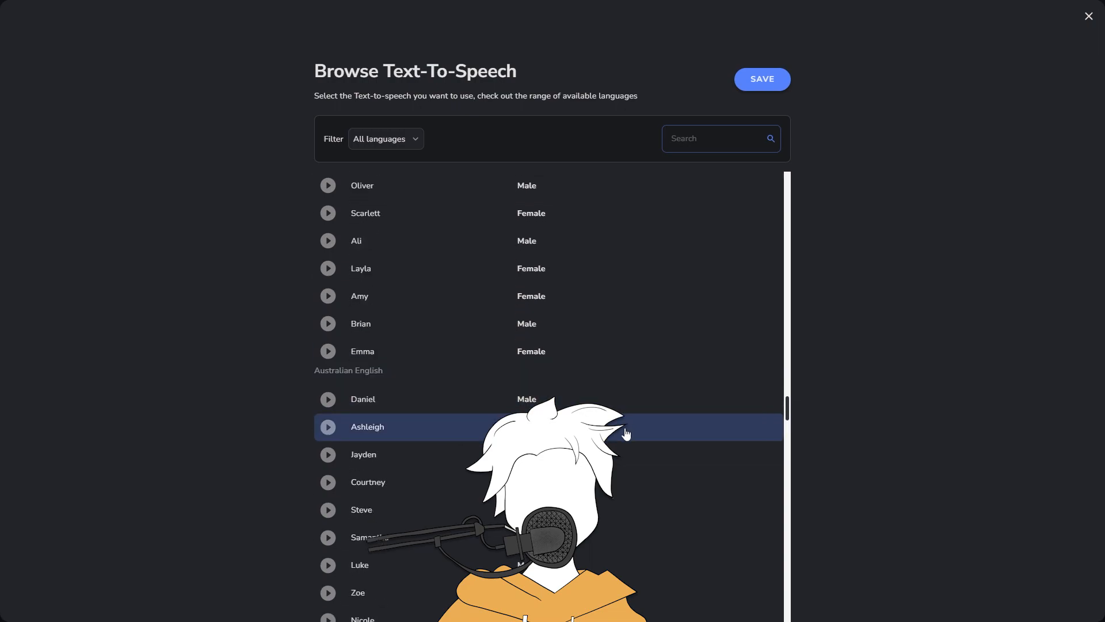
scroll(627, 433, "down", 10)
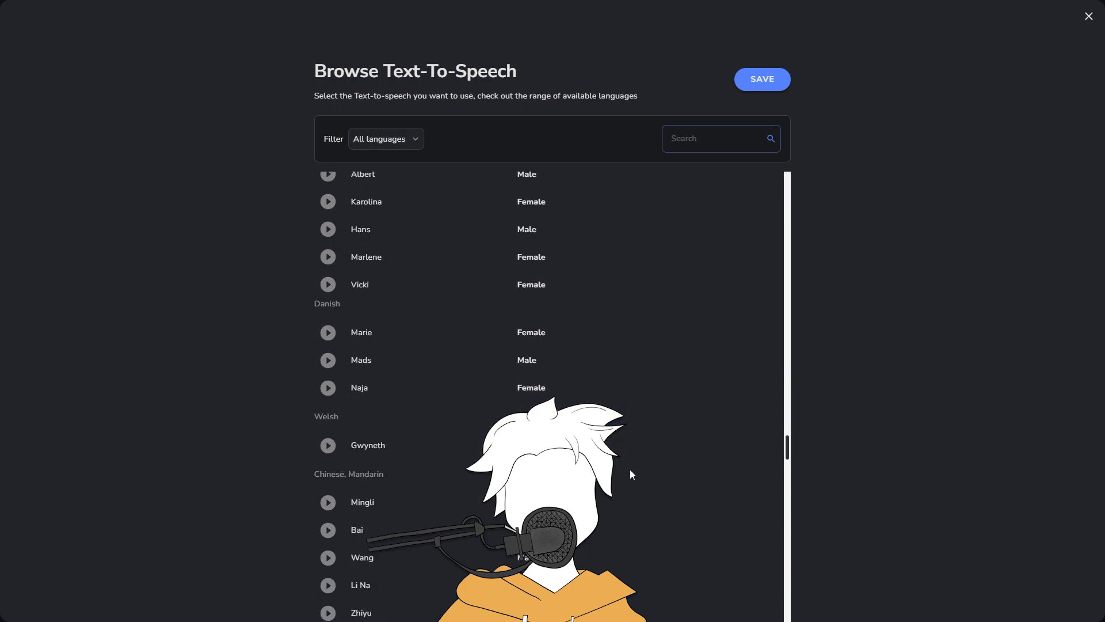
scroll(630, 476, "down", 5)
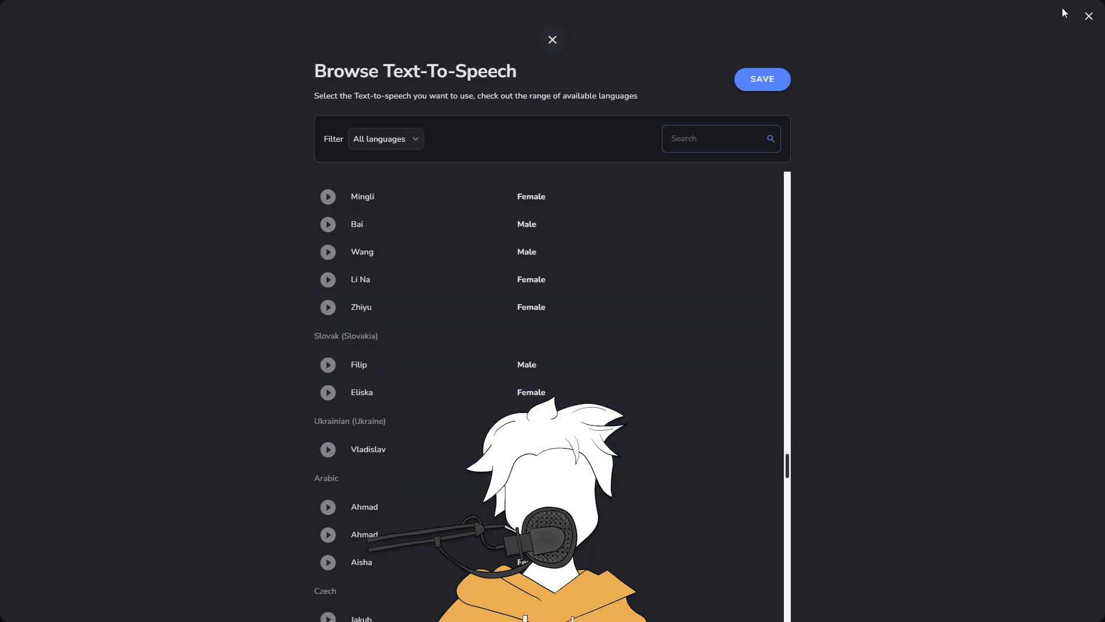
left_click(1088, 16)
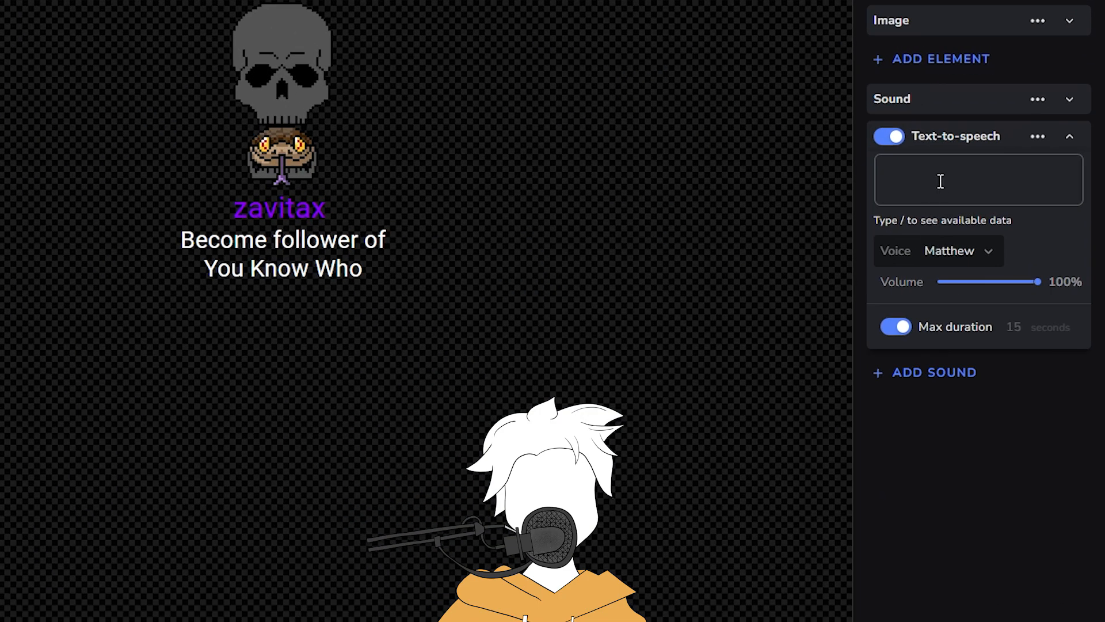
left_click(941, 181)
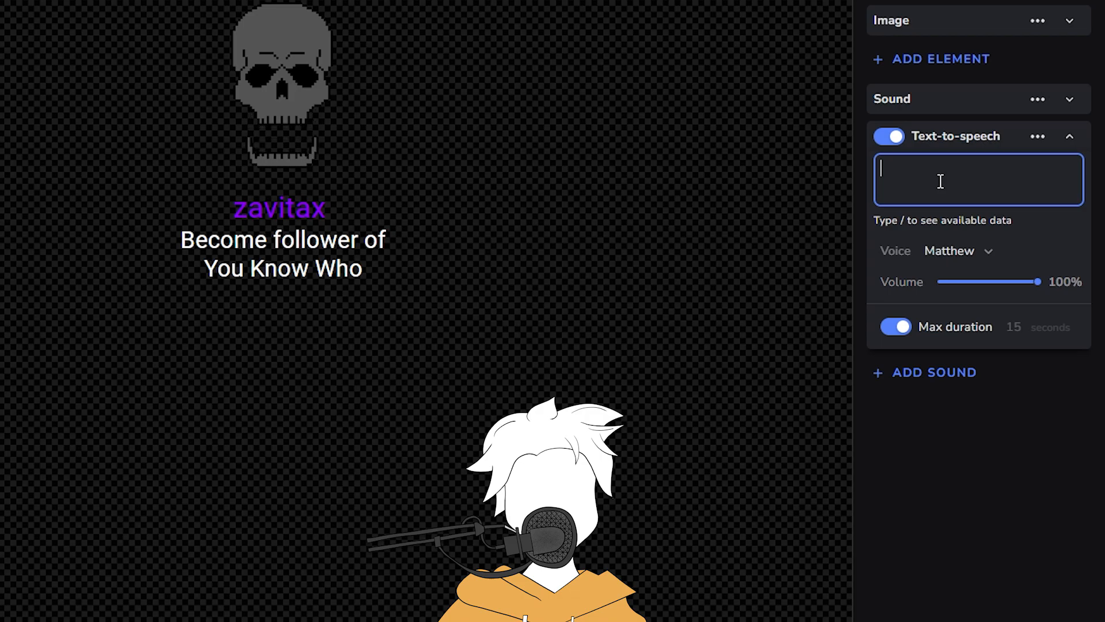
left_click(1038, 136)
left_click(1030, 207)
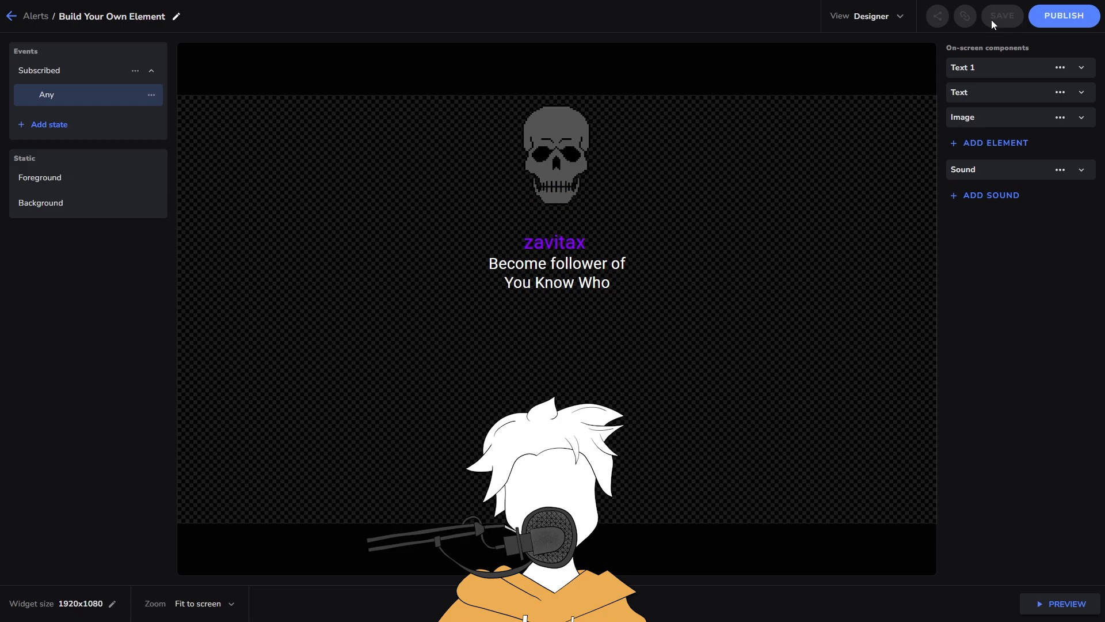
Test the alert in the Simulate view by simulating a Subscribed event with a random name.
left_click(900, 18)
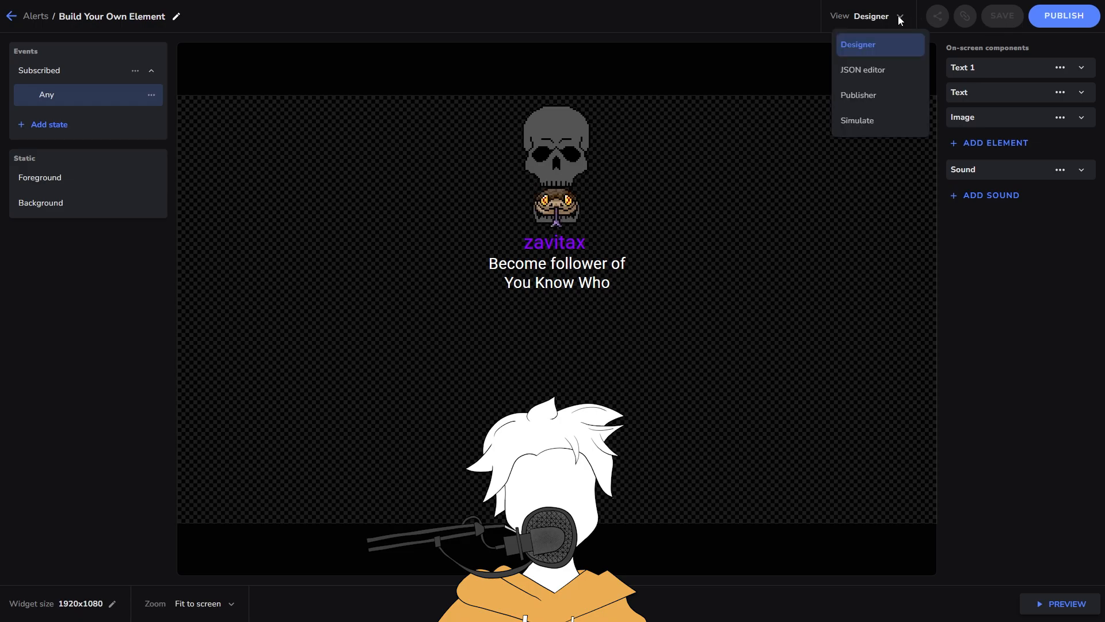
left_click(881, 124)
left_click(88, 167)
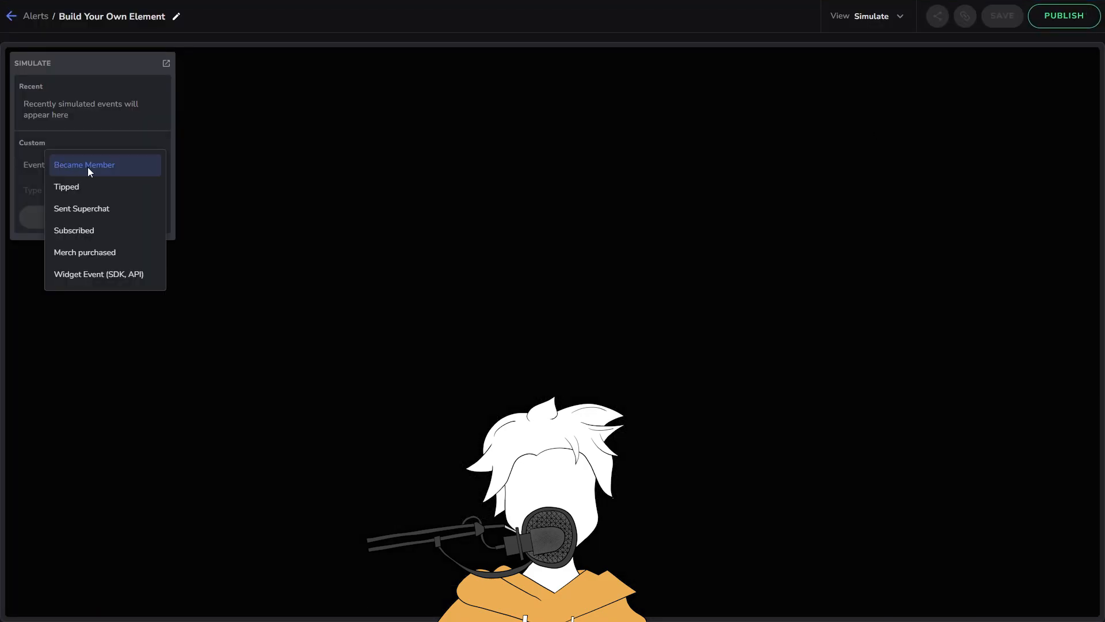
left_click(108, 232)
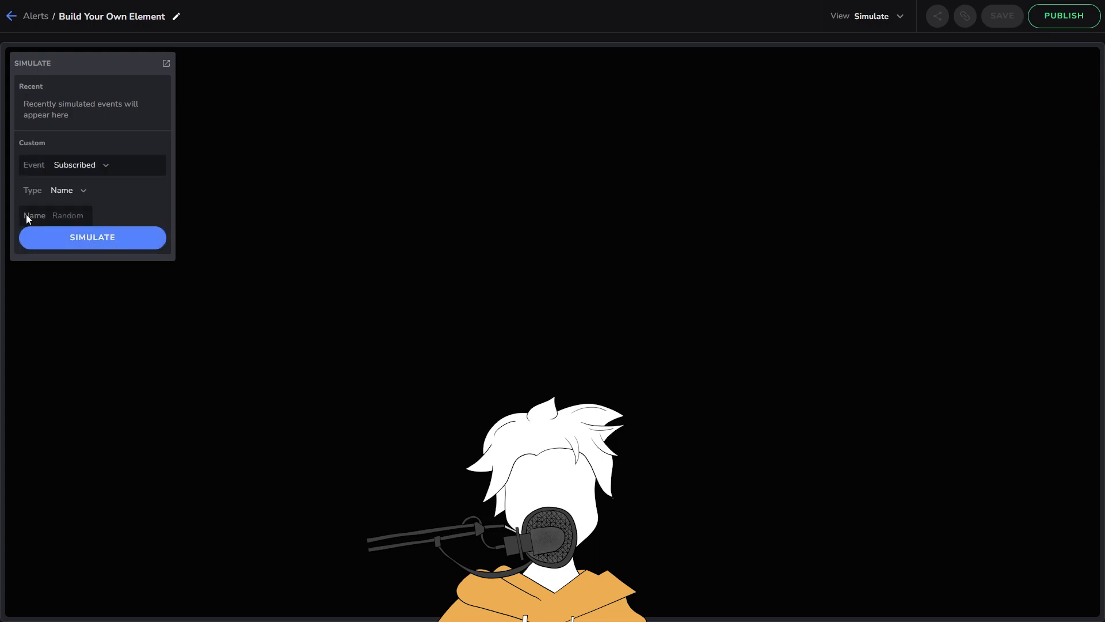
left_click(91, 247)
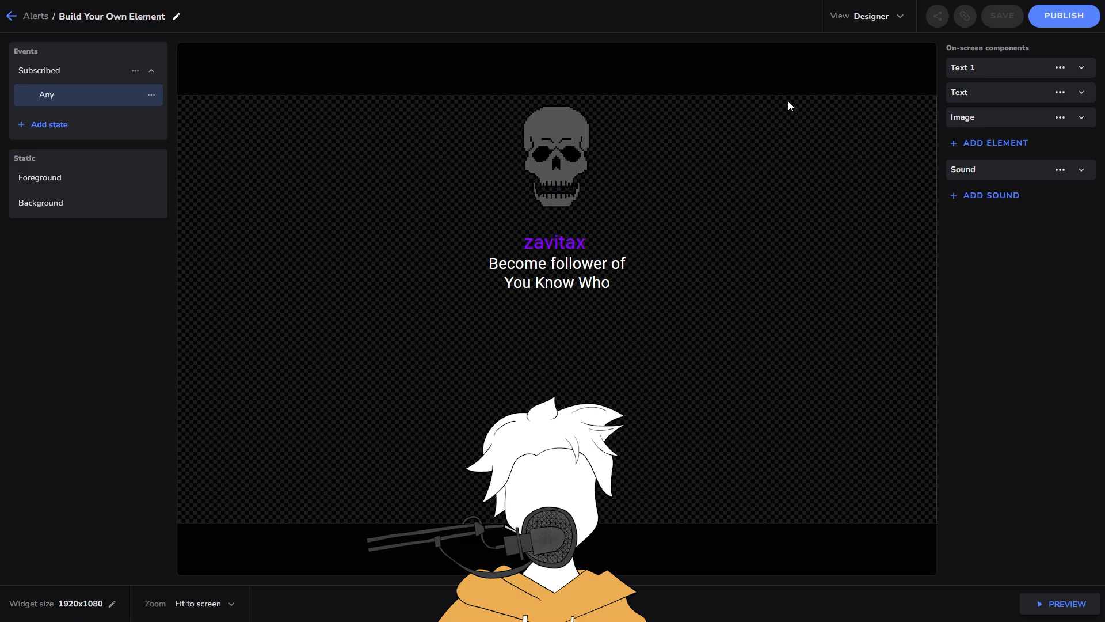
Publish the custom Subscribed alert.
left_click(1064, 17)
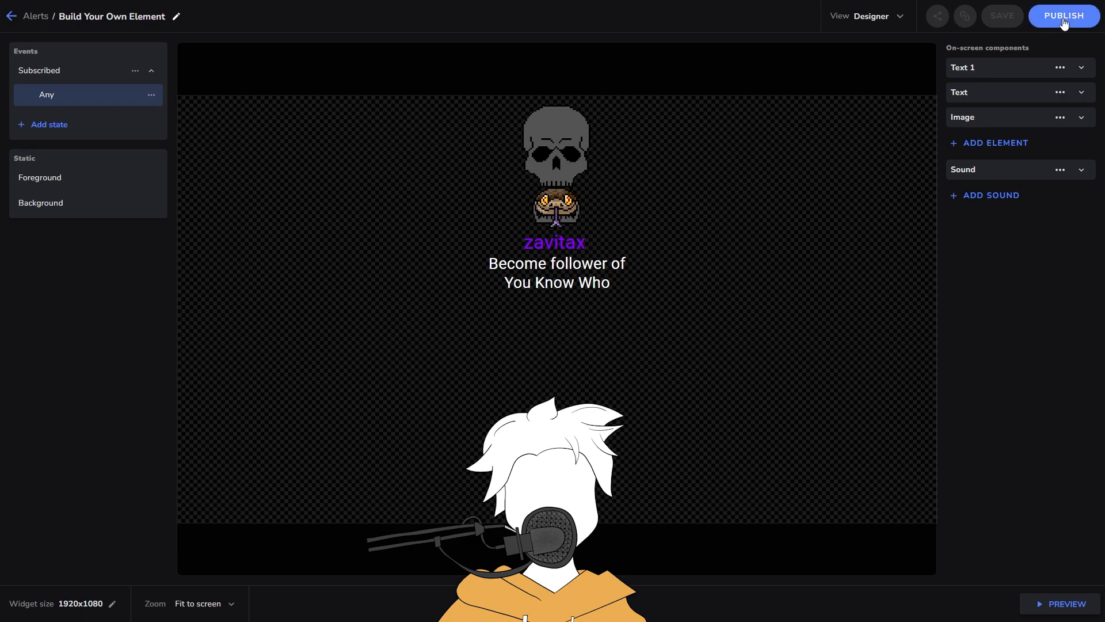